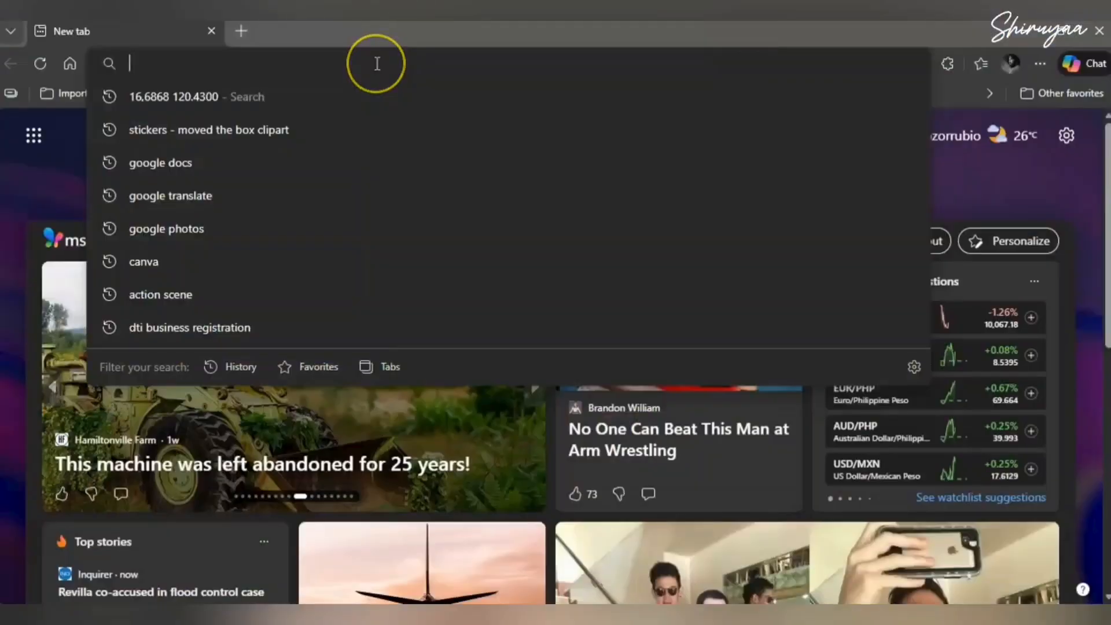
- Search the web for "dti official website" and open the Business Name Registration - BNRS Portal result
text(dti)
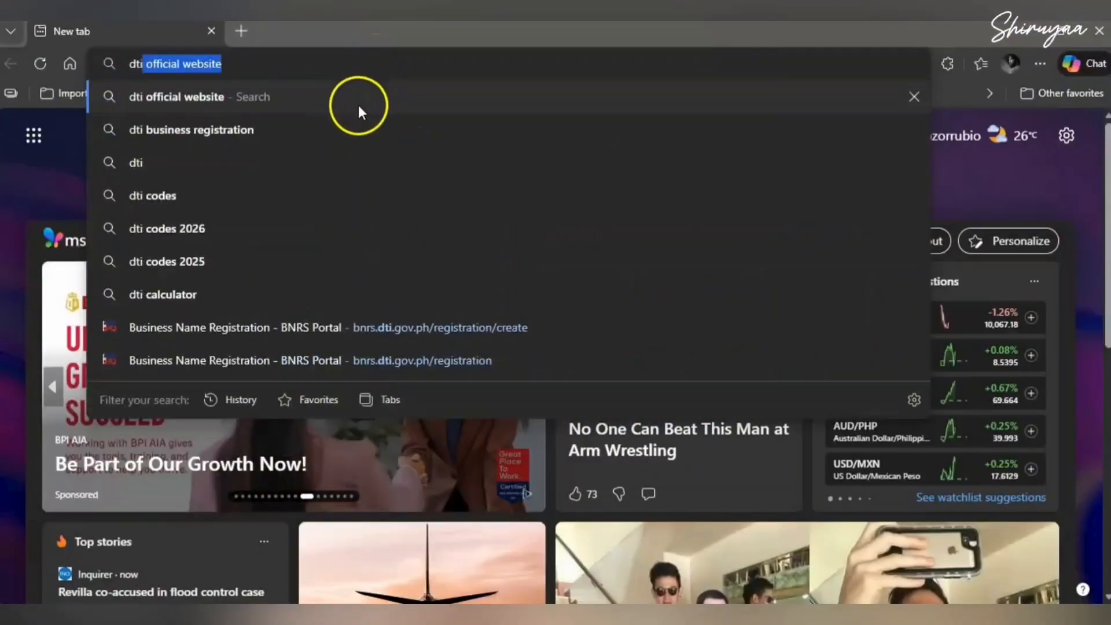
click(359, 105)
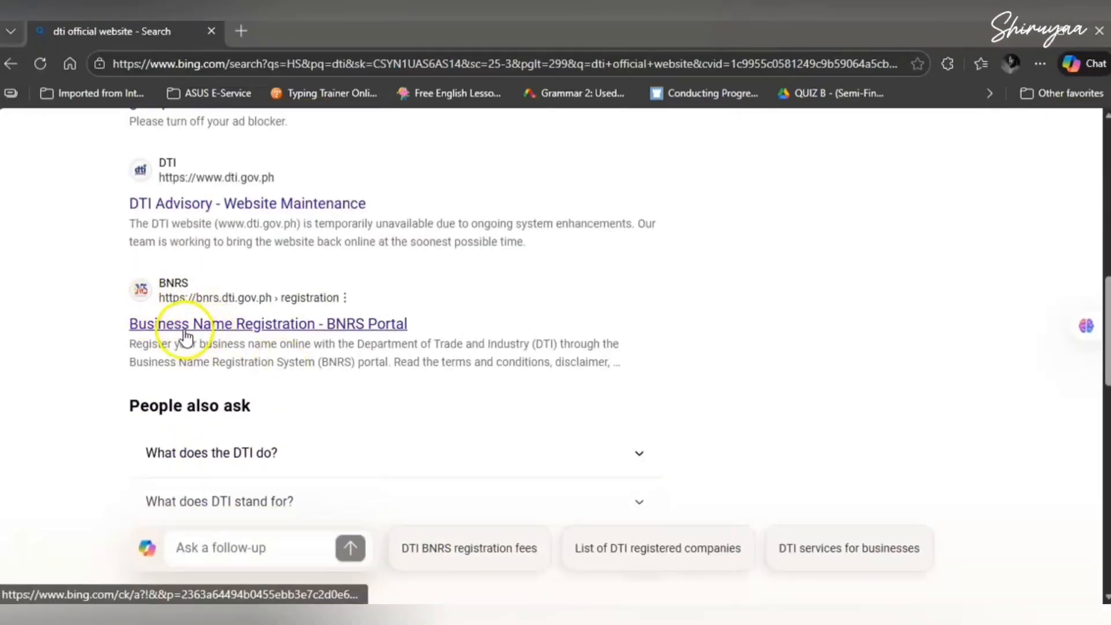
click(215, 329)
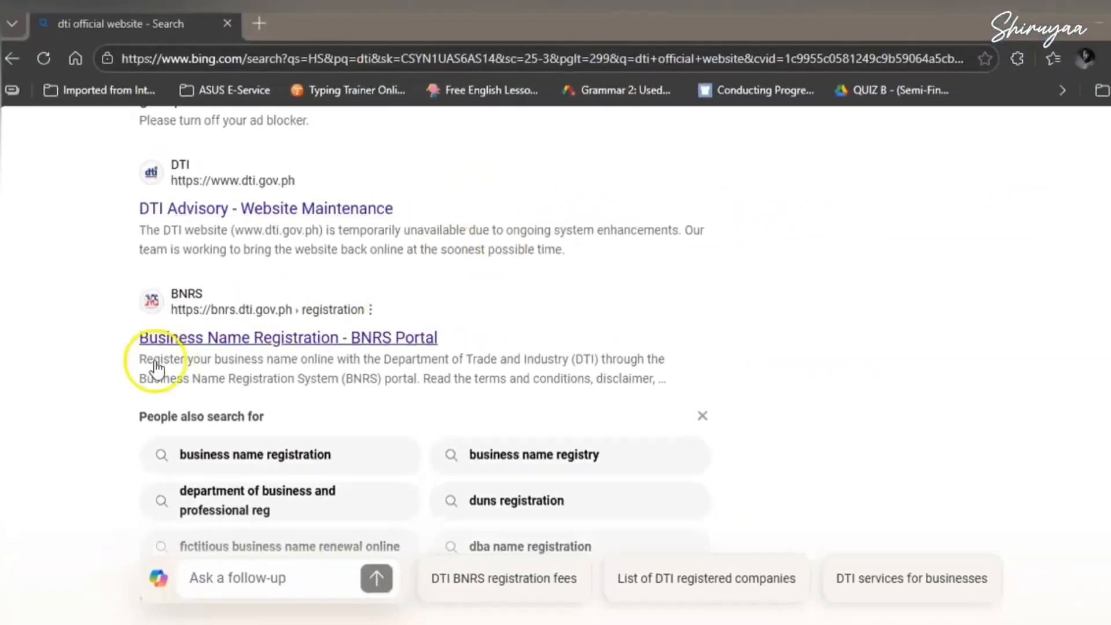
click(176, 347)
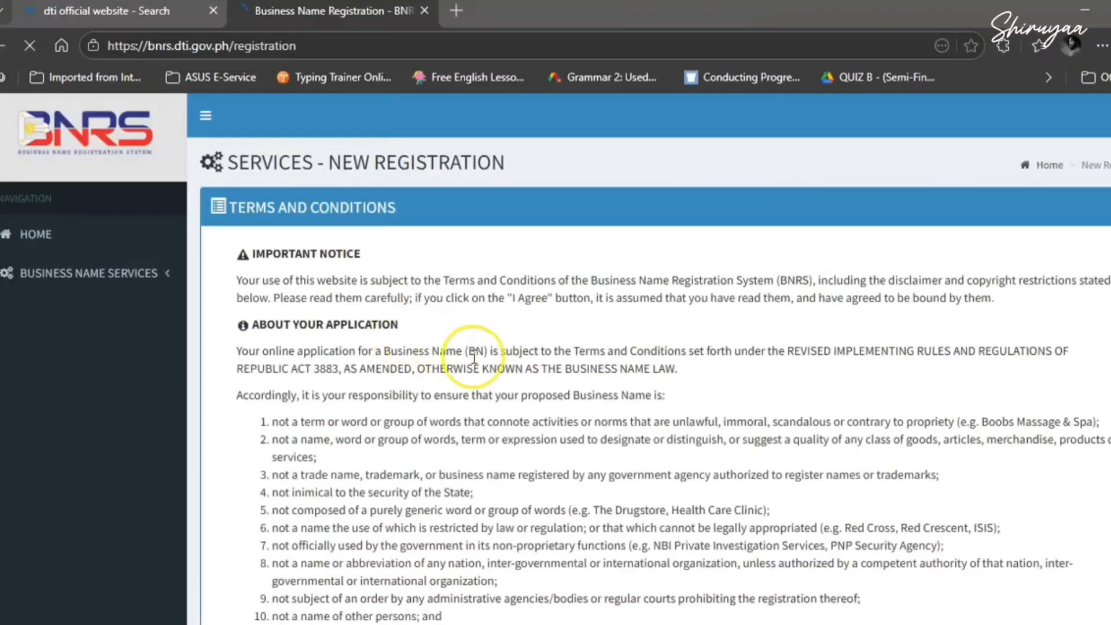
- Review the new registration terms and conditions and agree to them
scroll(474, 357, down, 2)
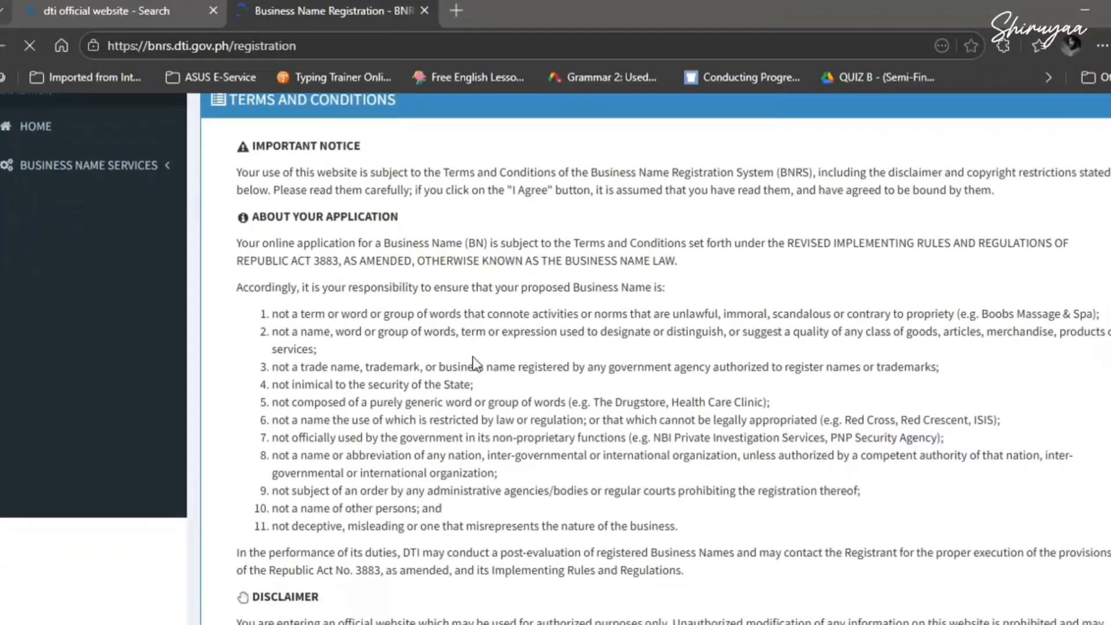
scroll(636, 347, down, 15)
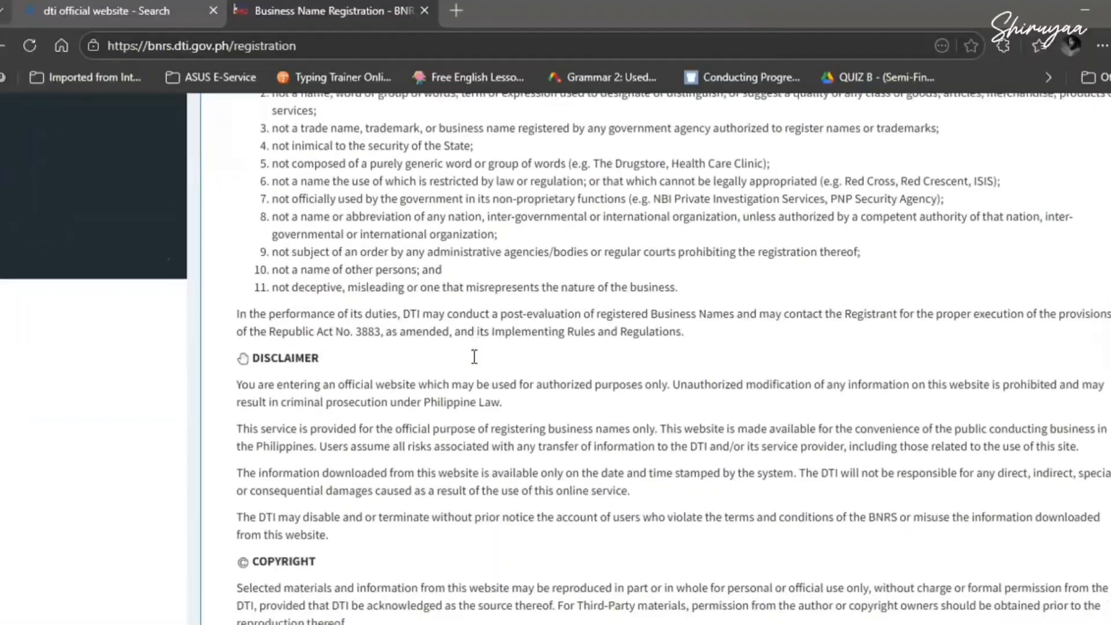
click(1095, 352)
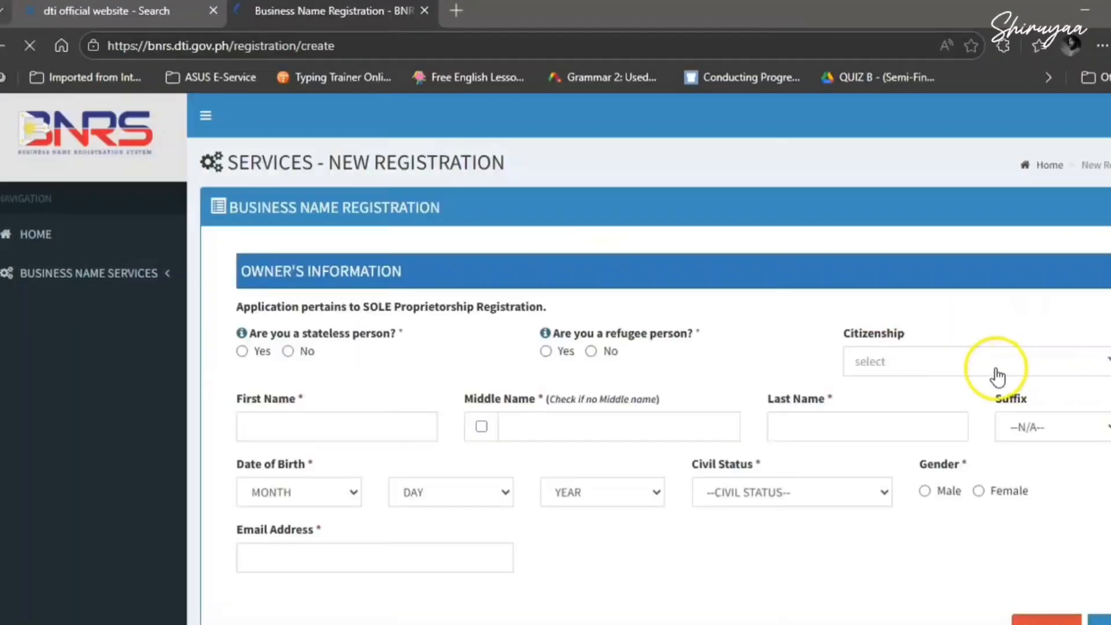
- Answer No to the stateless and refugee questions and set the owner's citizenship to PHILIPPINES - FILIPINO
scroll(349, 372, down, 3)
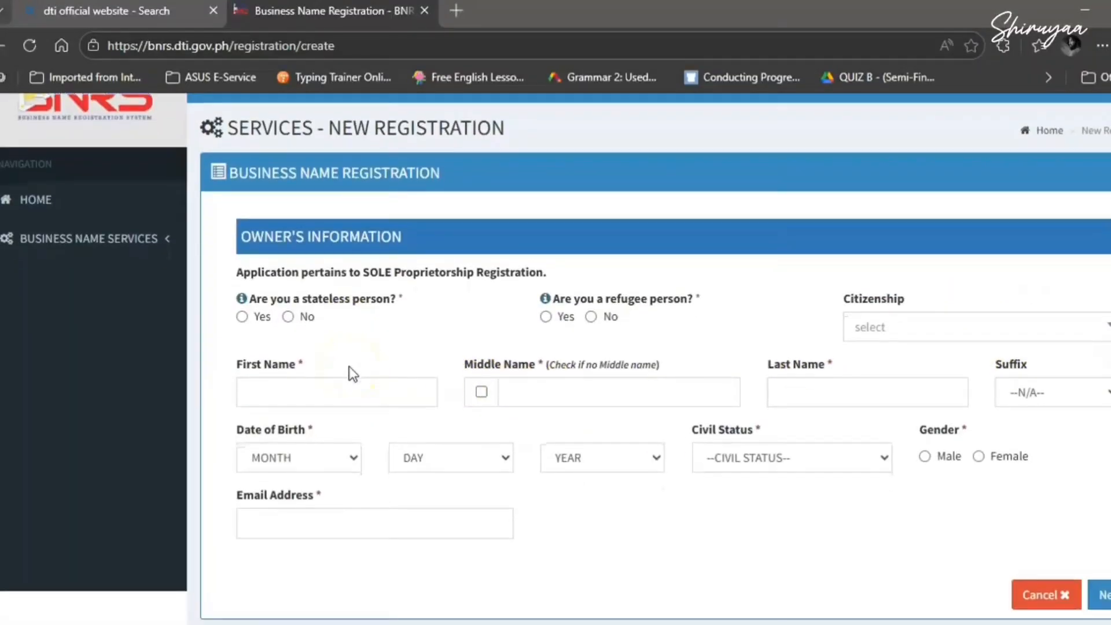
scroll(349, 366, up, 1)
scroll(349, 366, down, 2)
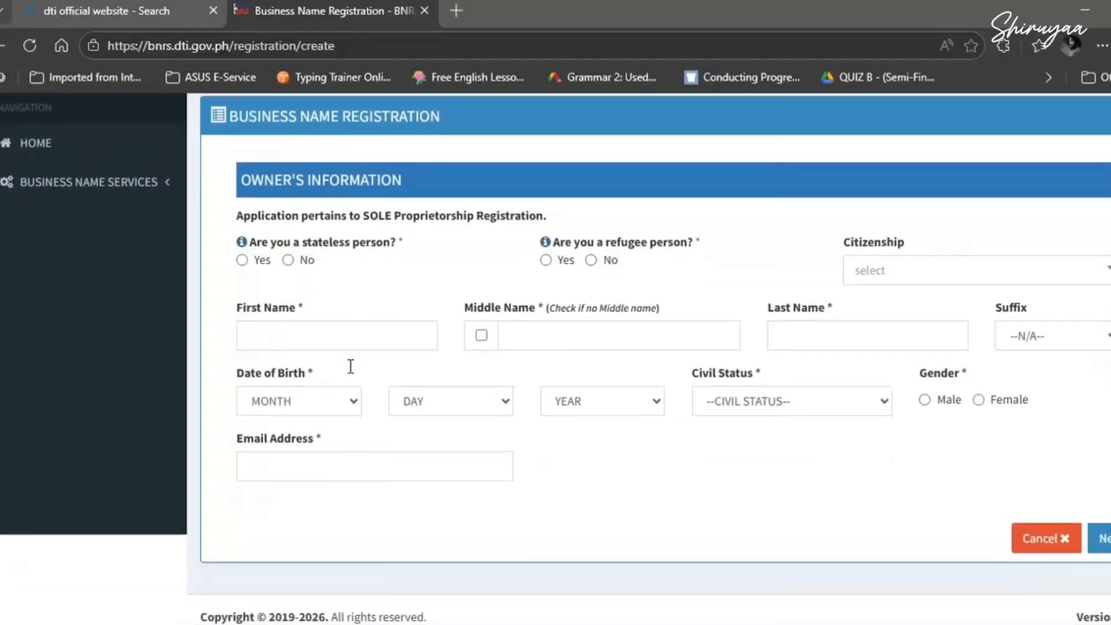
click(288, 243)
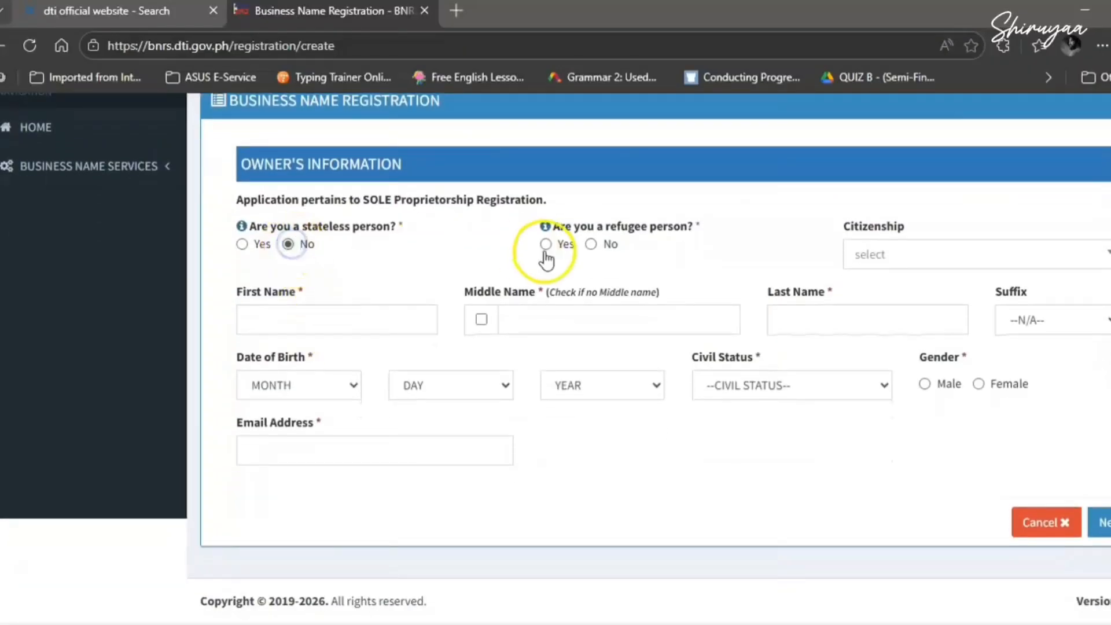
click(593, 244)
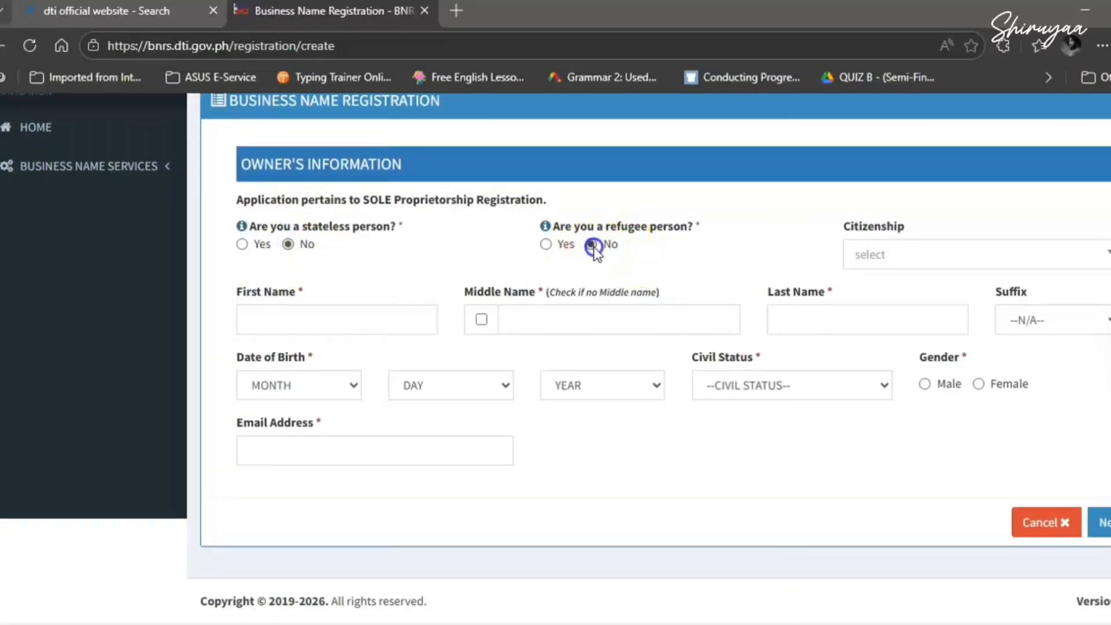
click(880, 255)
click(888, 317)
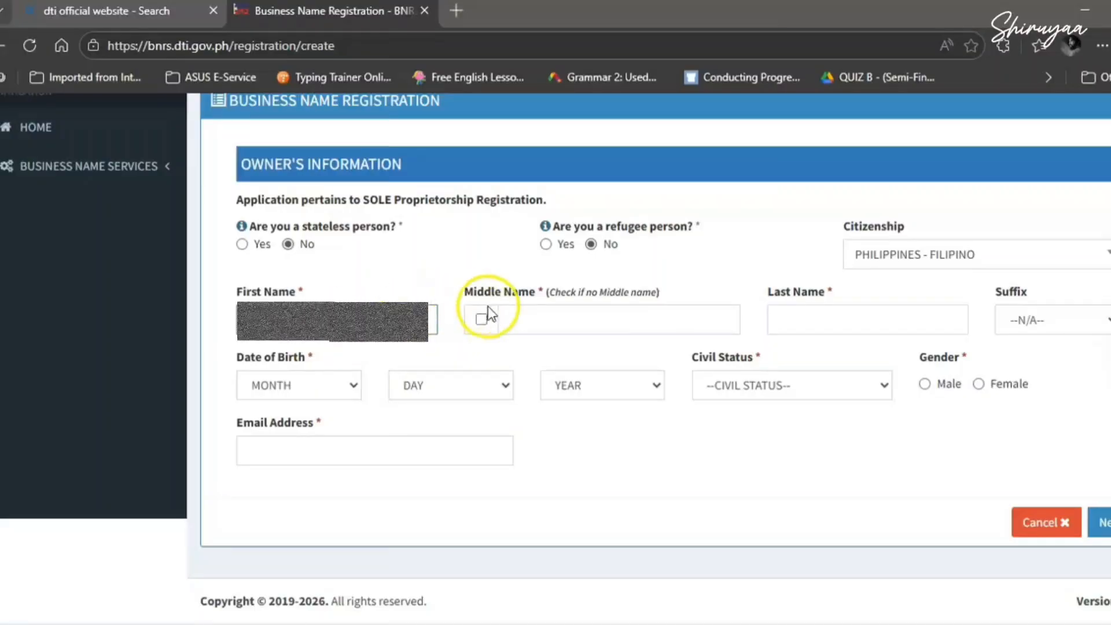
- Fill in the owner's full name and date of birth
click(528, 317)
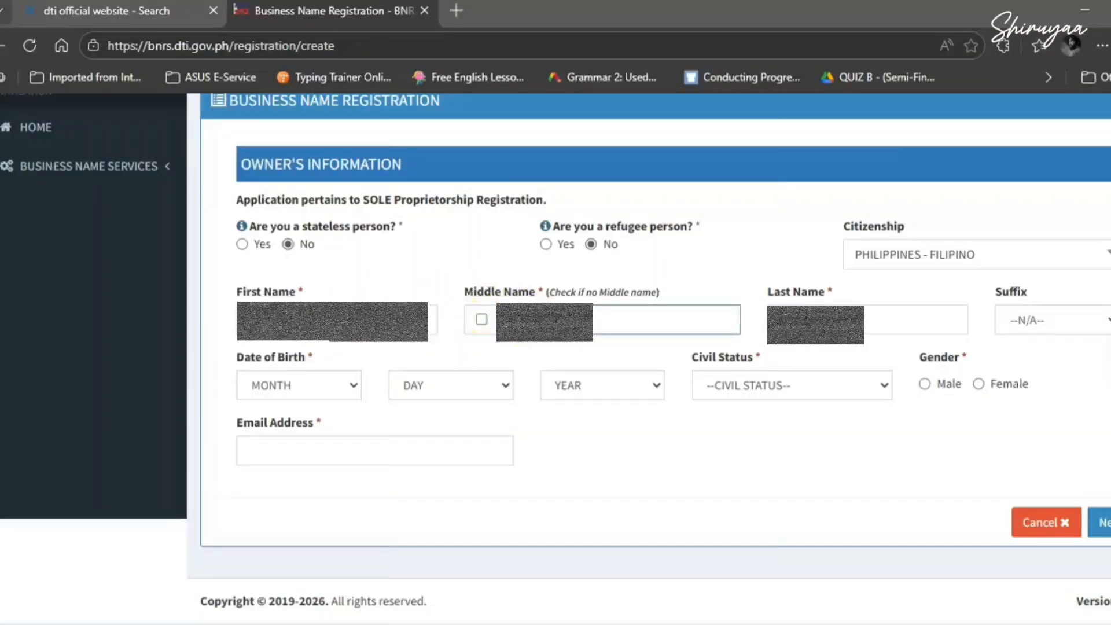
click(863, 322)
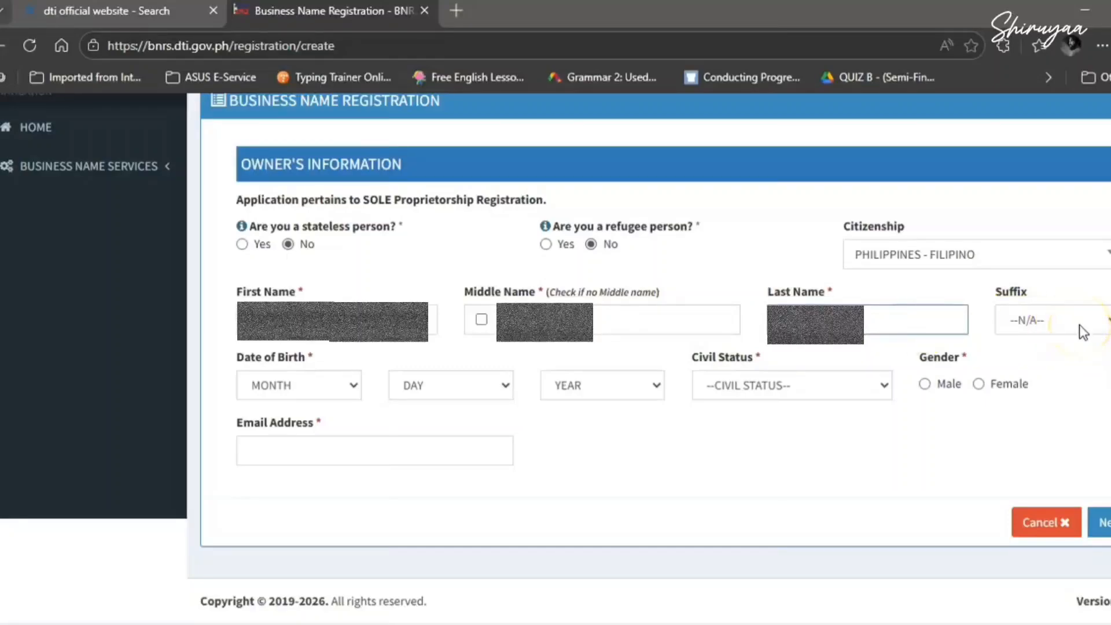
click(299, 388)
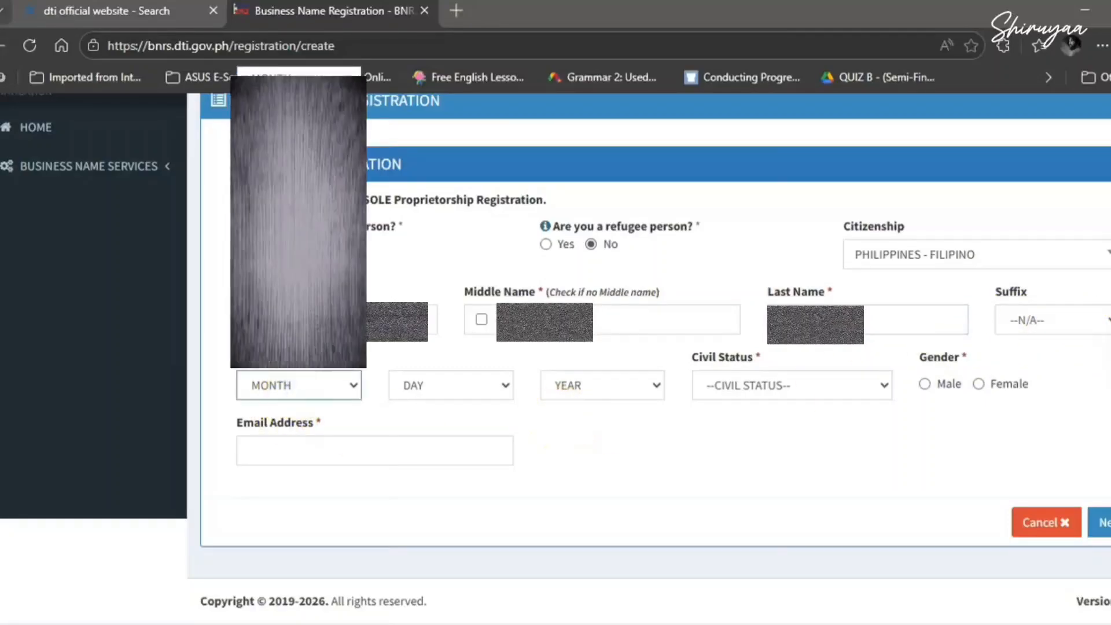
click(296, 285)
click(477, 398)
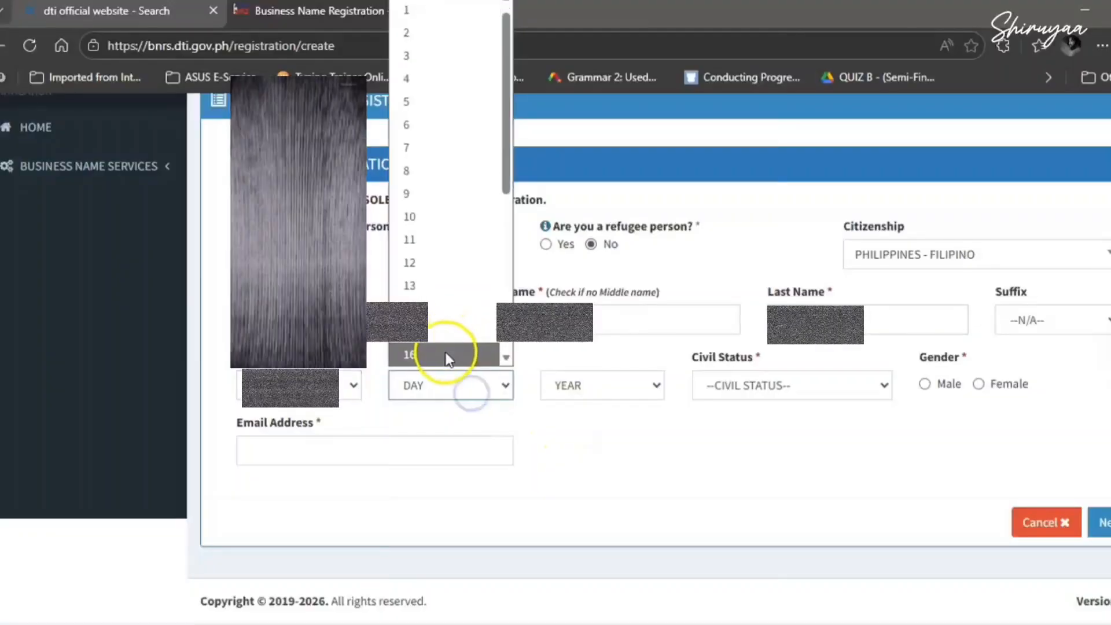
click(454, 333)
click(605, 387)
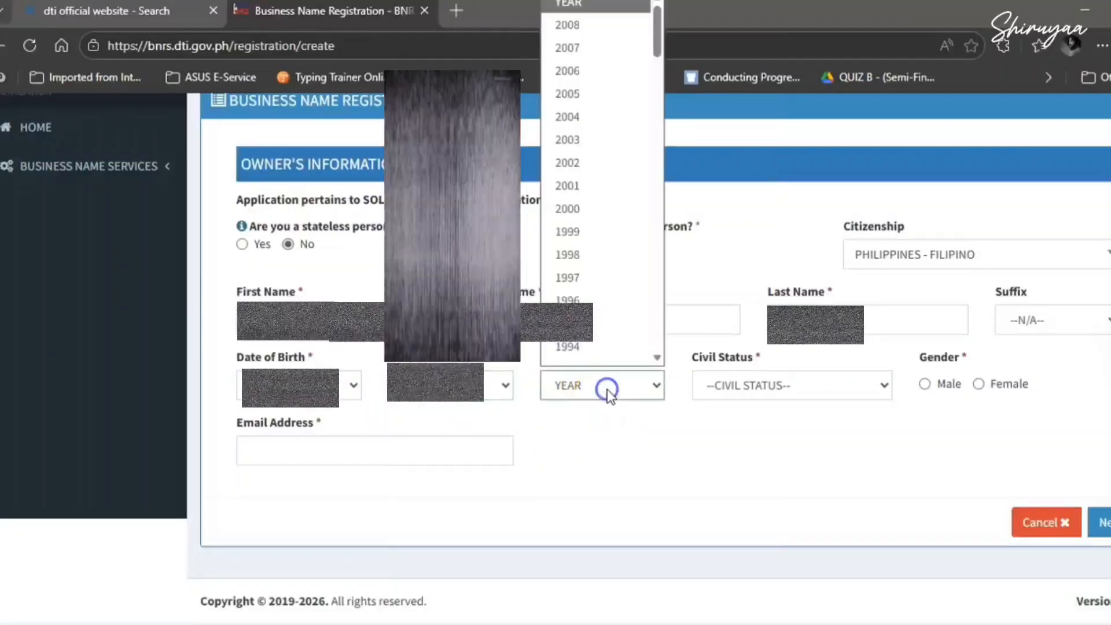
scroll(570, 298, down, 3)
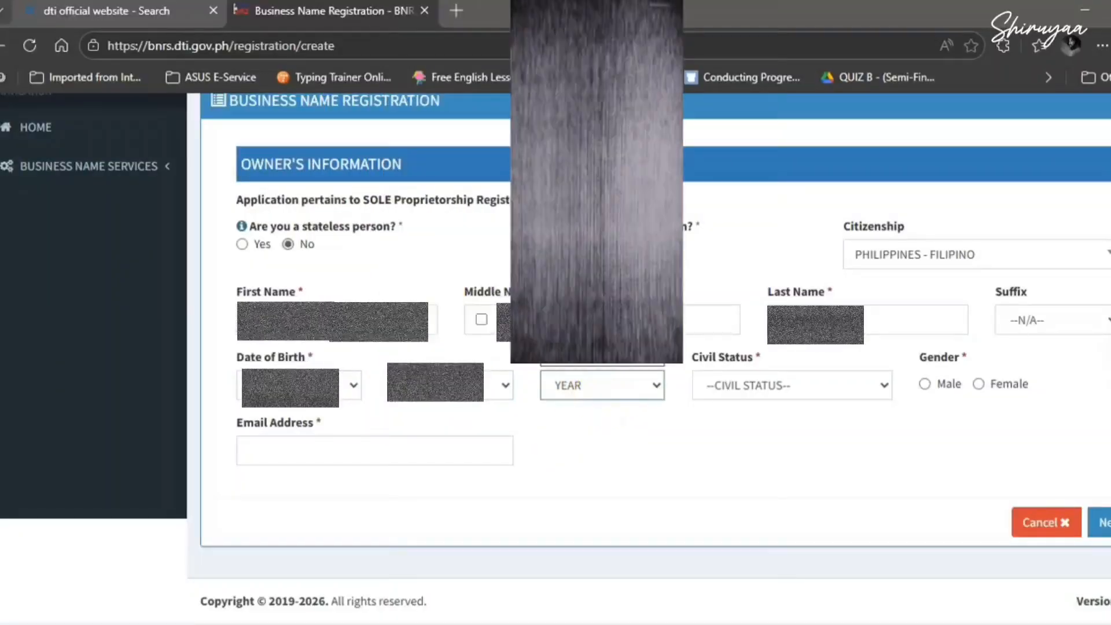
click(573, 298)
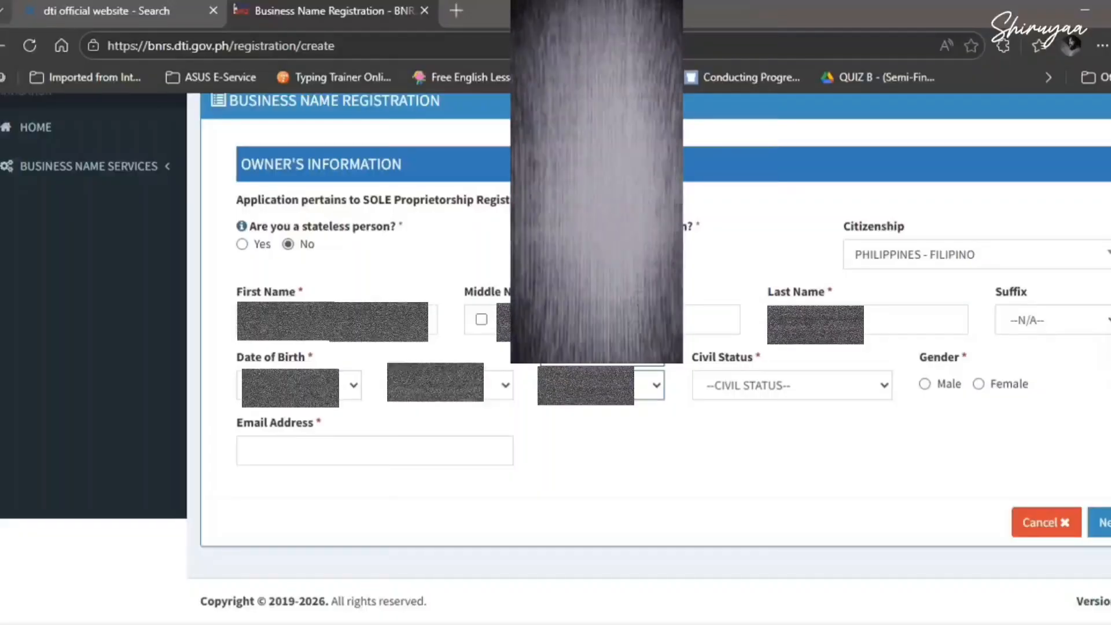
- Complete the owner's civil status, Female gender and email address, and proceed to the business scope page
click(834, 385)
click(796, 443)
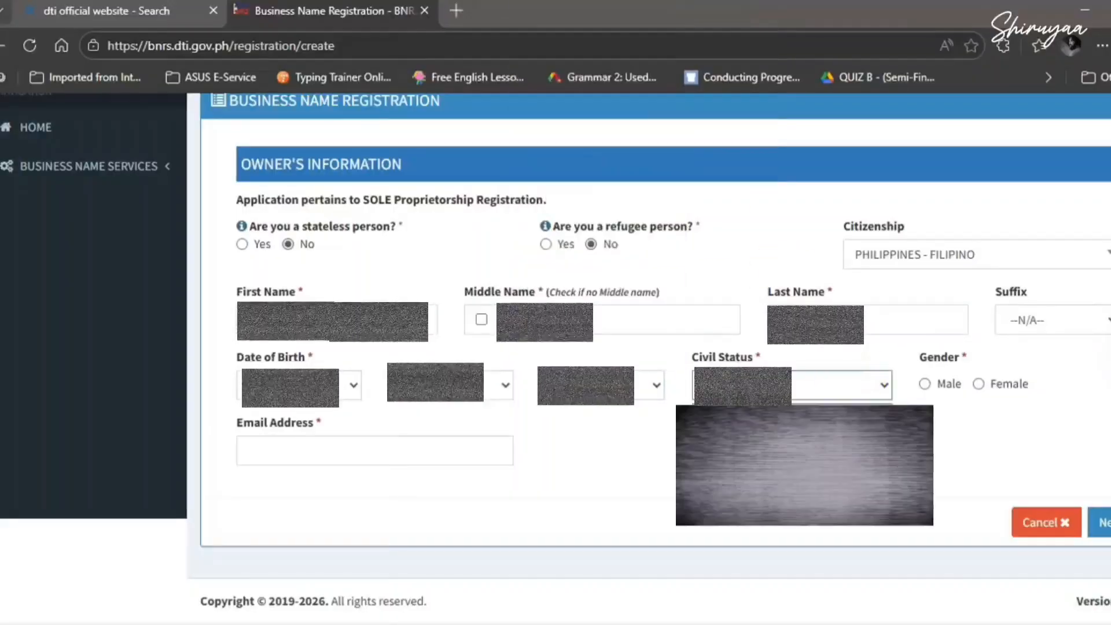
click(977, 383)
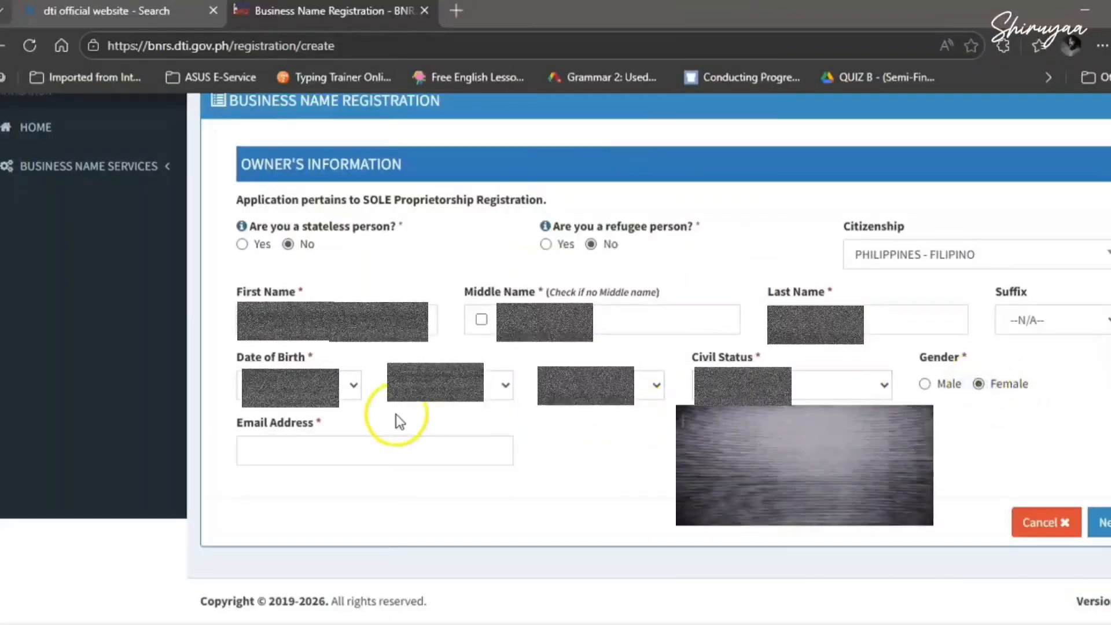
click(355, 453)
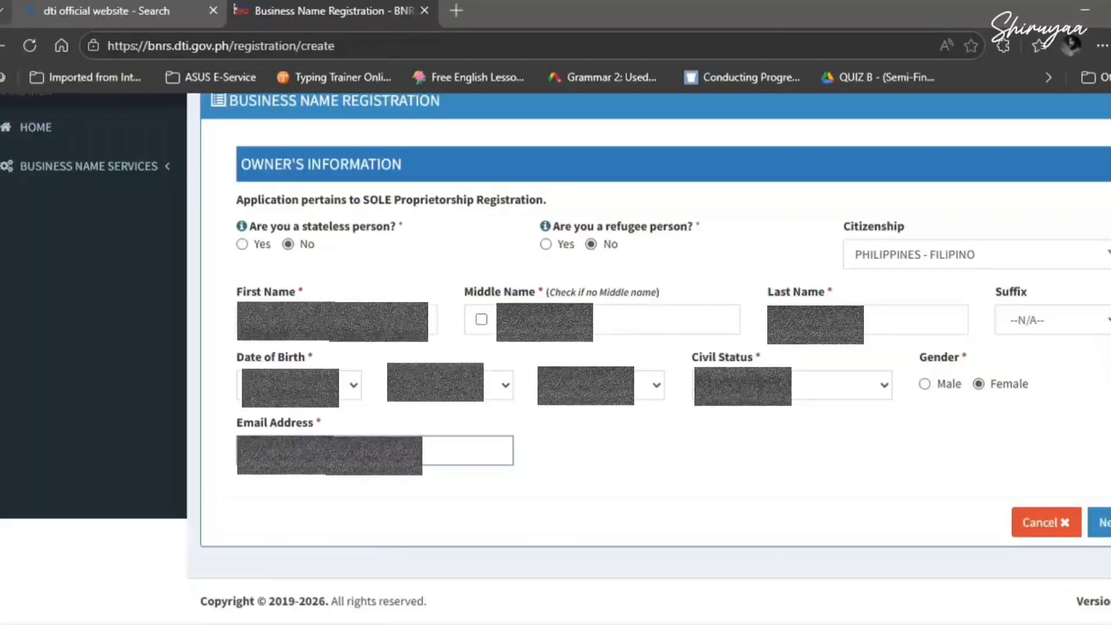
text(M)
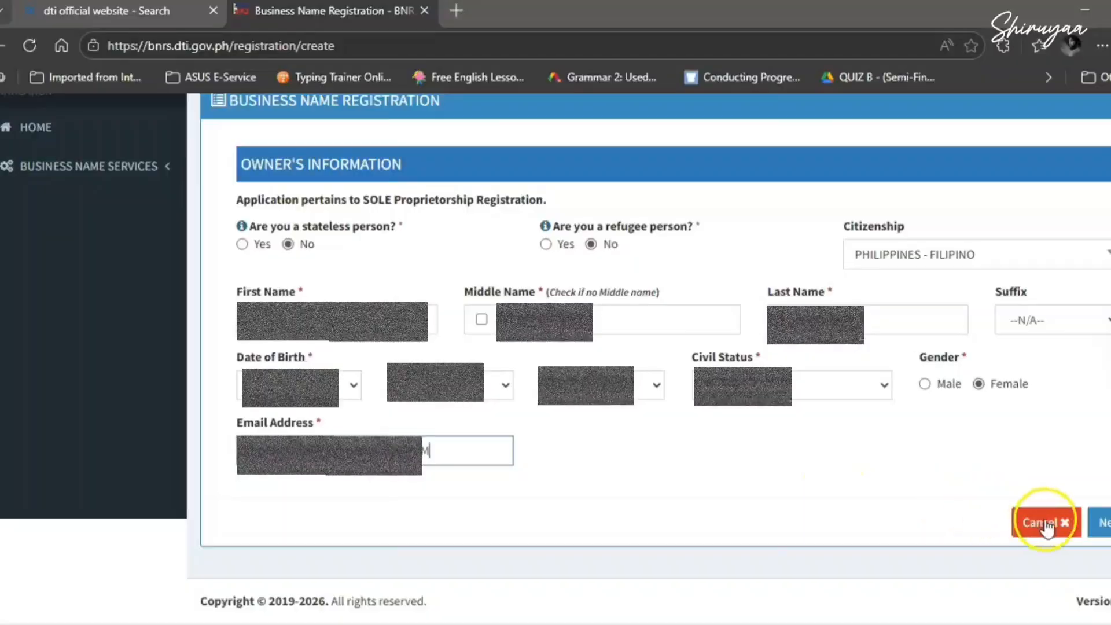
click(1099, 523)
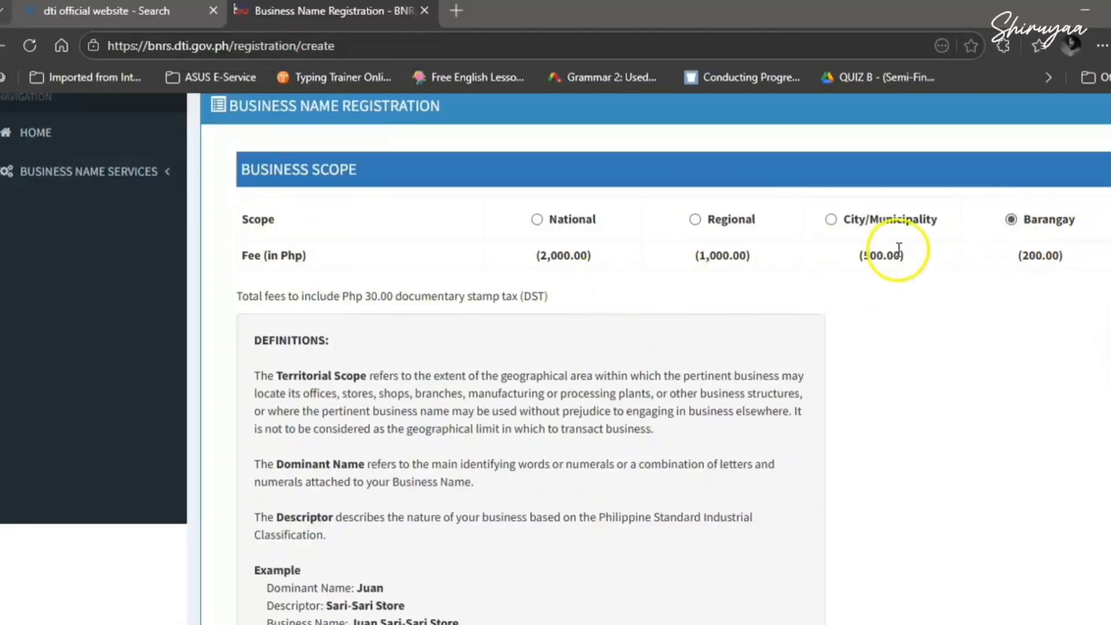
- Review the business scope fees and definitions, and set the region to REGION I (ILOCOS REGION)
scroll(1005, 289, down, 1)
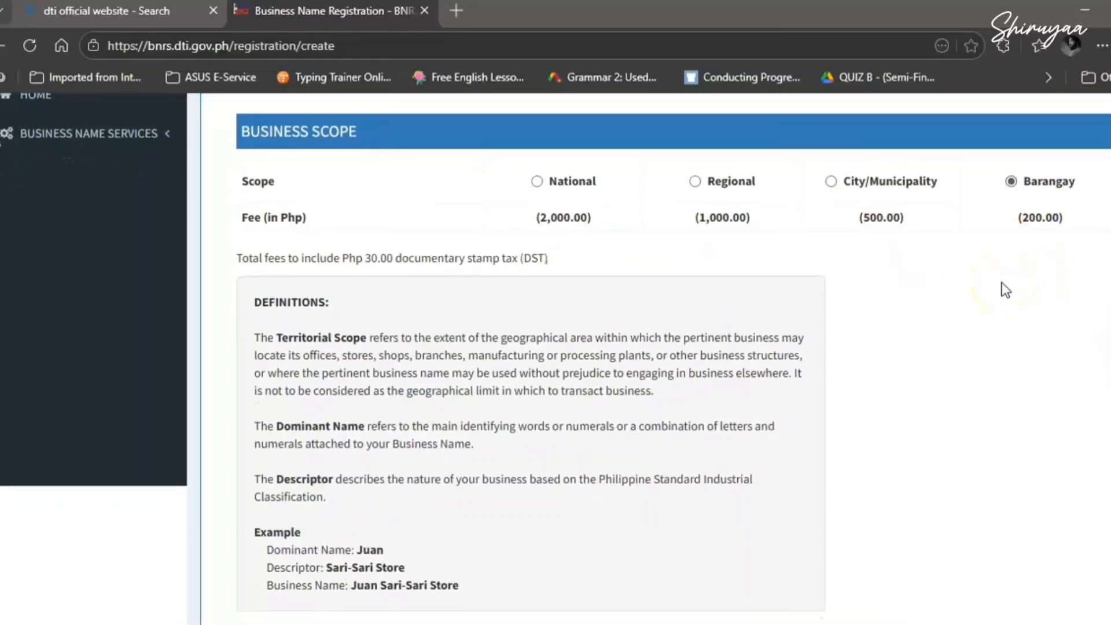
scroll(1005, 290, down, 3)
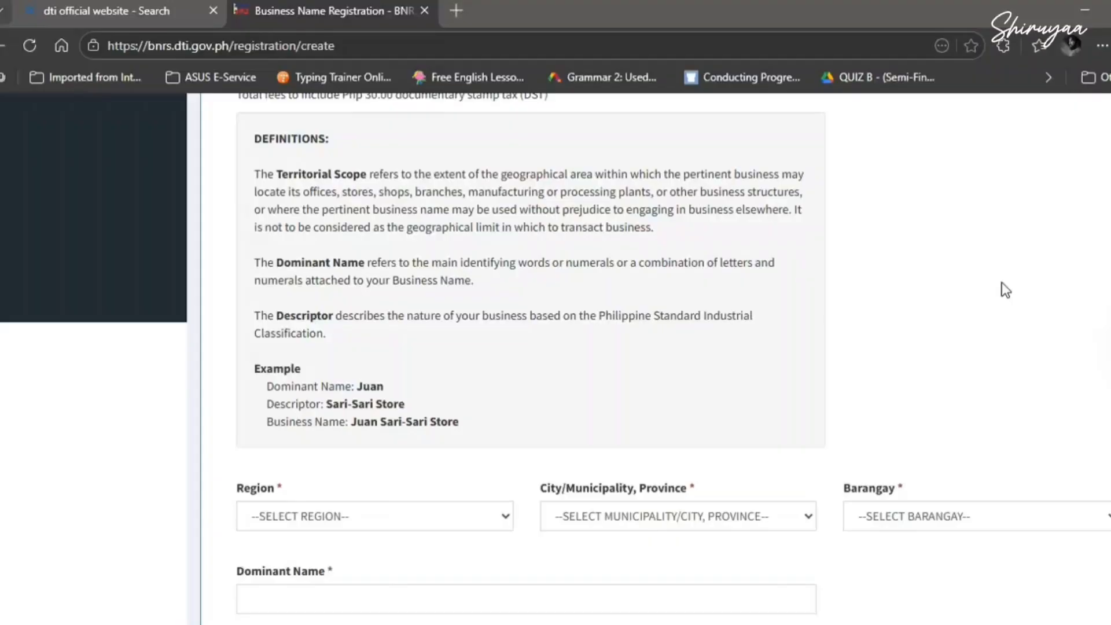
scroll(1005, 289, down, 5)
click(486, 233)
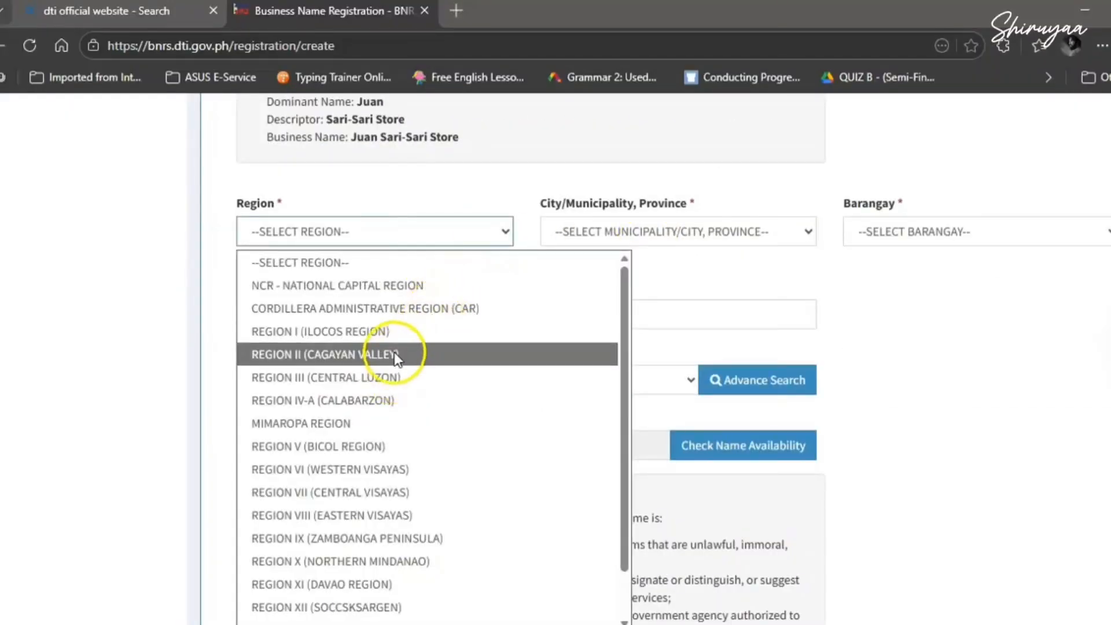
click(386, 333)
- Choose the business's city or municipality with province, and its barangay
click(671, 231)
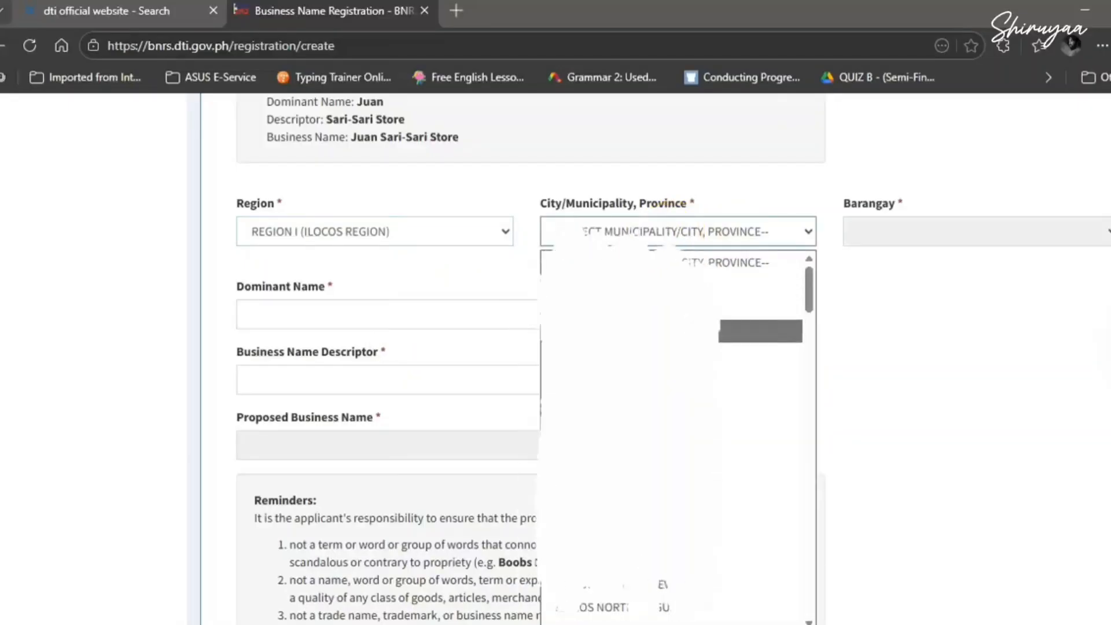
scroll(677, 434, down, 2)
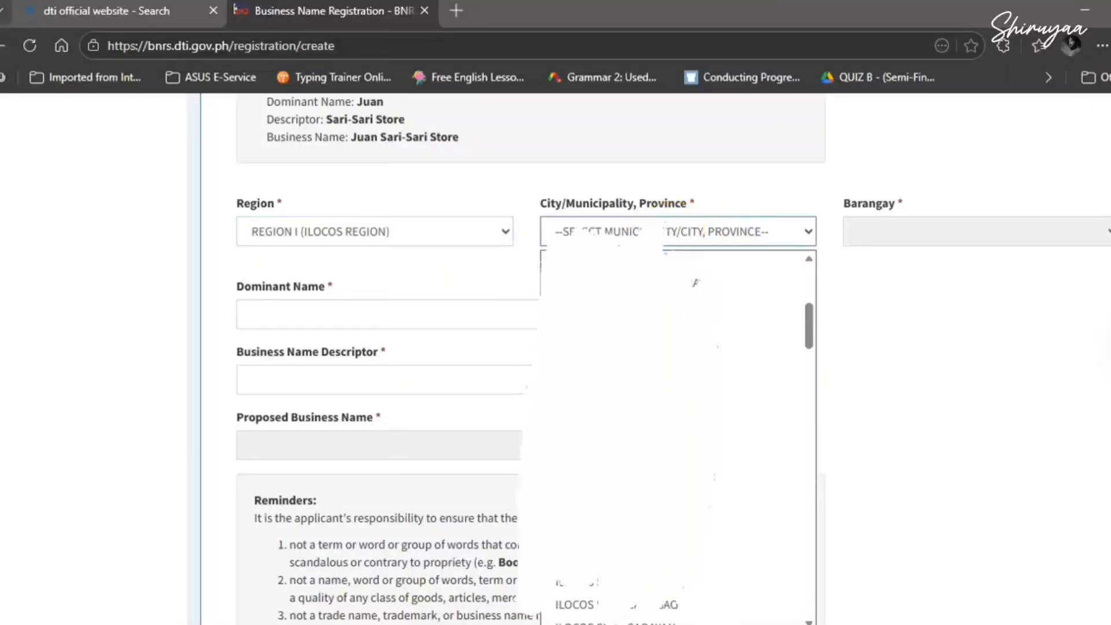
scroll(677, 433, down, 5)
click(649, 509)
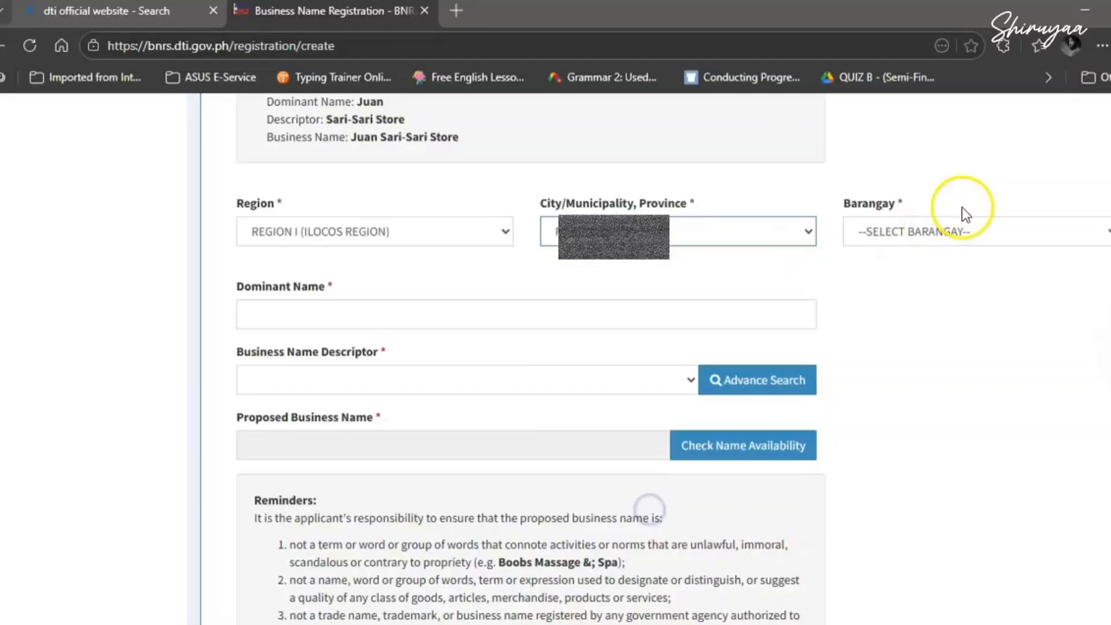
click(943, 231)
scroll(945, 322, down, 4)
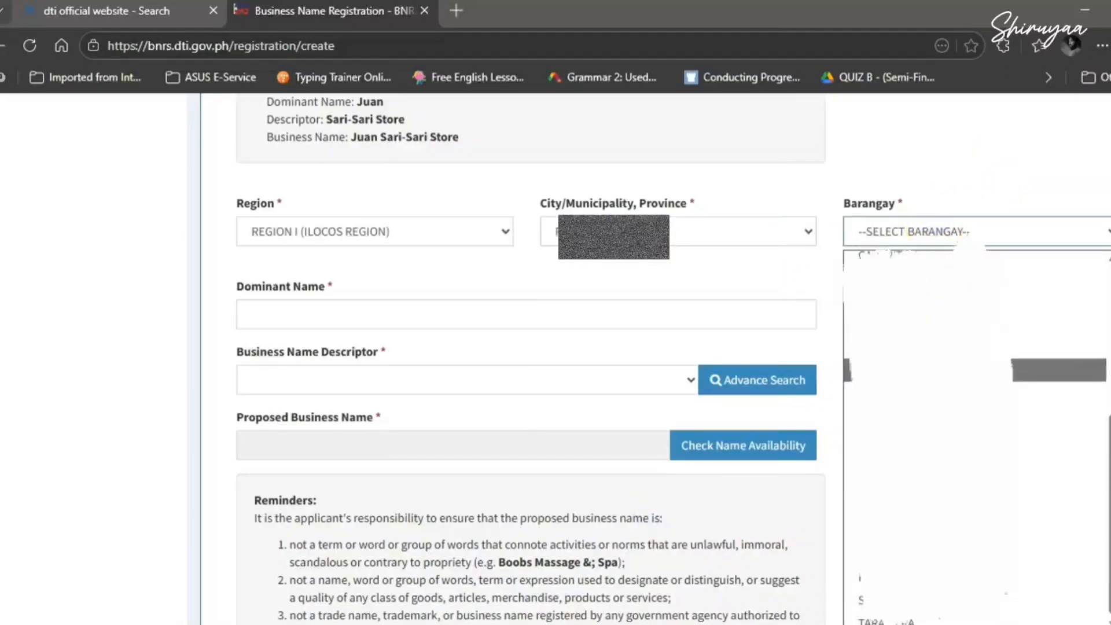
click(937, 370)
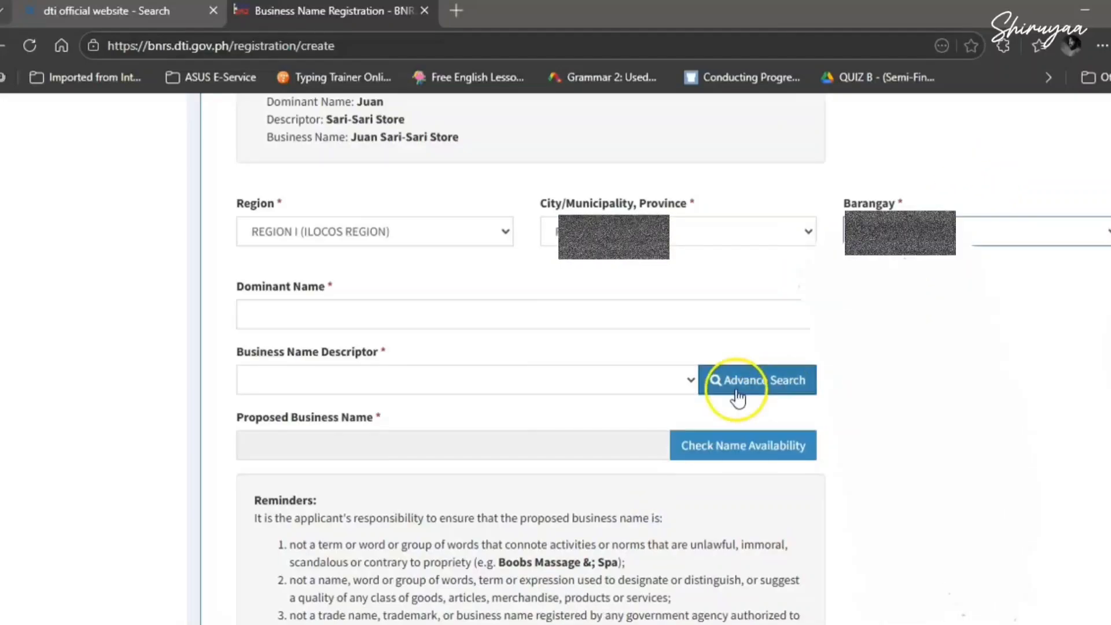
- Enter SHIRUYAH as the dominant name of the business
click(387, 317)
scroll(291, 408, down, 2)
scroll(292, 408, up, 1)
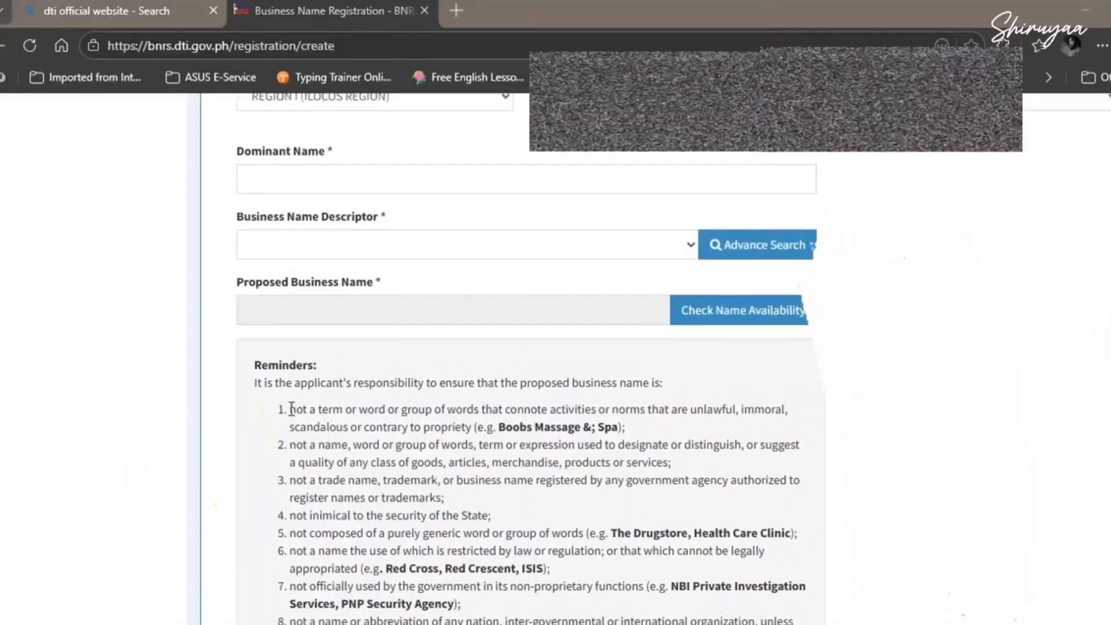
click(298, 214)
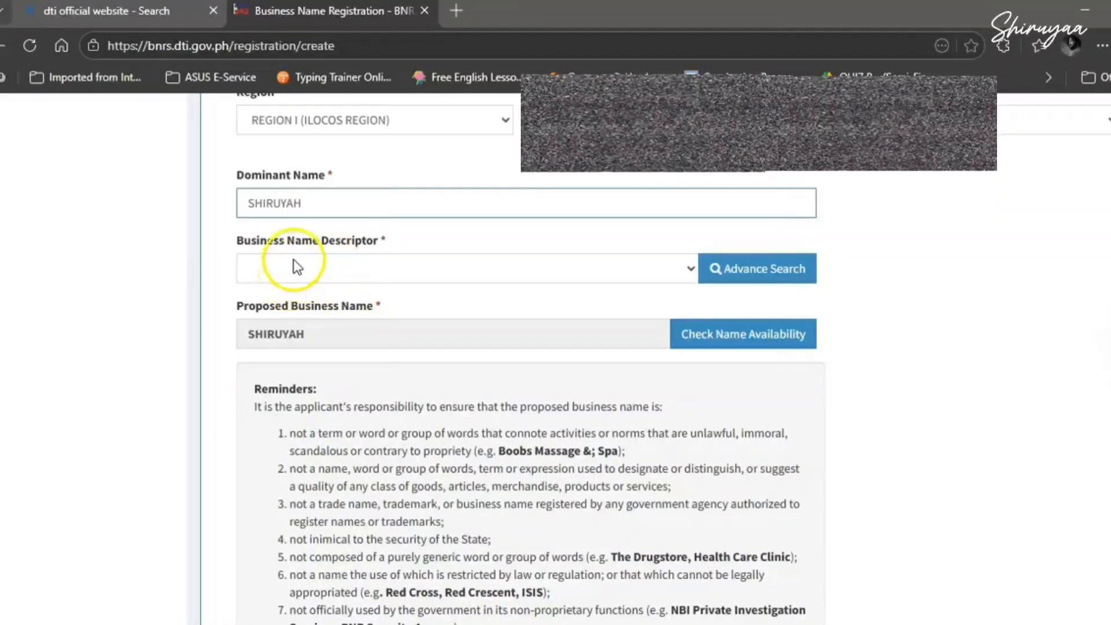
- Search the business name descriptors for "online tutorial" and choose ONLINE TUTORIAL SERVICES
click(307, 266)
click(316, 269)
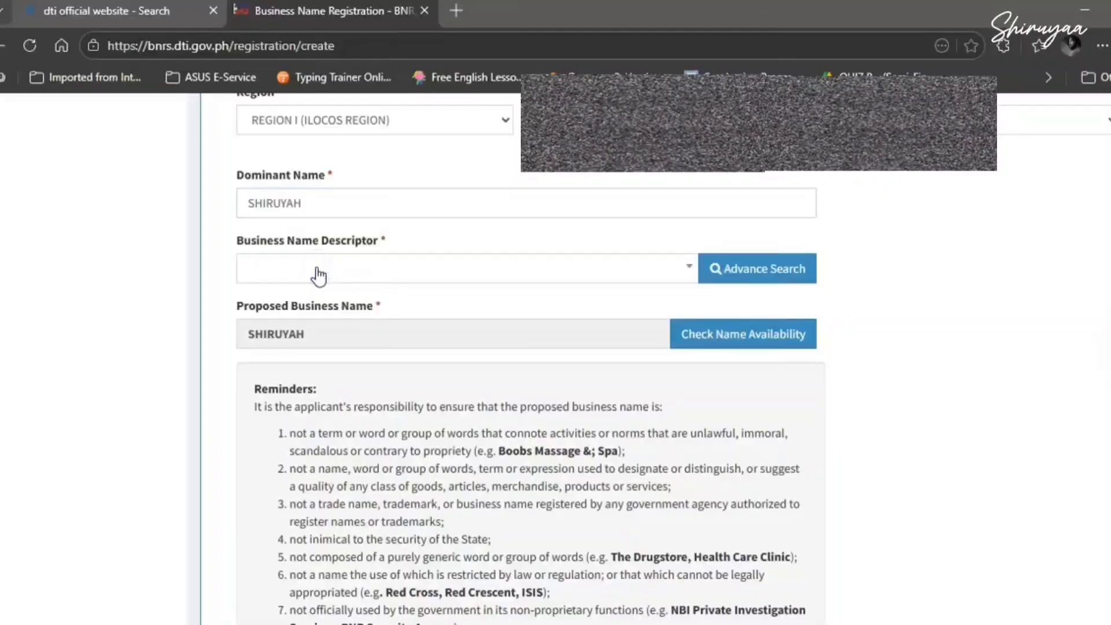
click(304, 277)
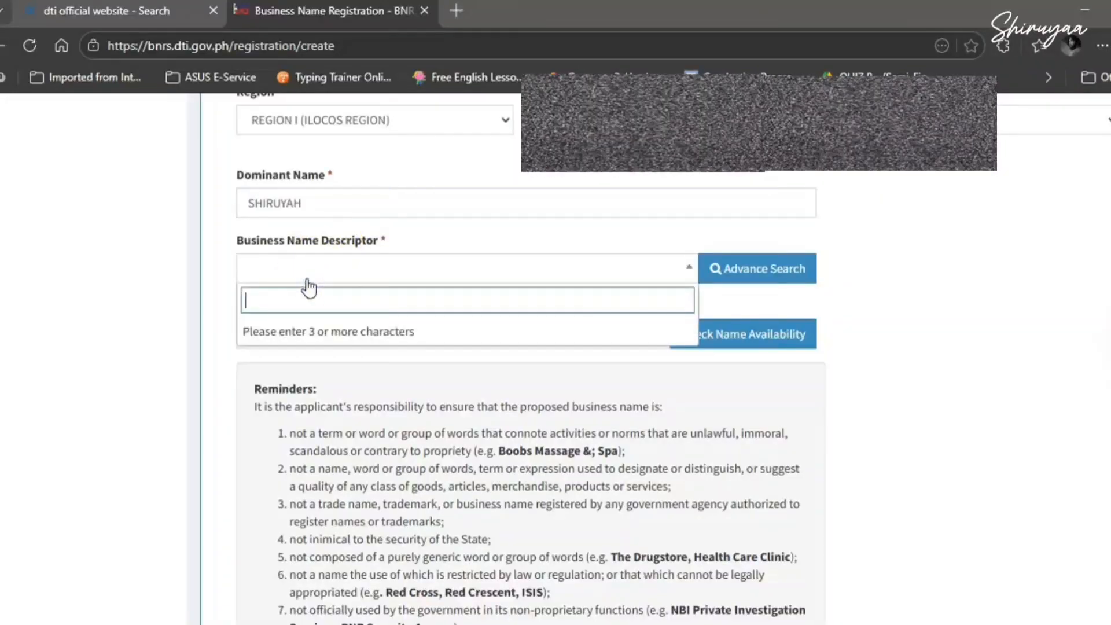
click(251, 206)
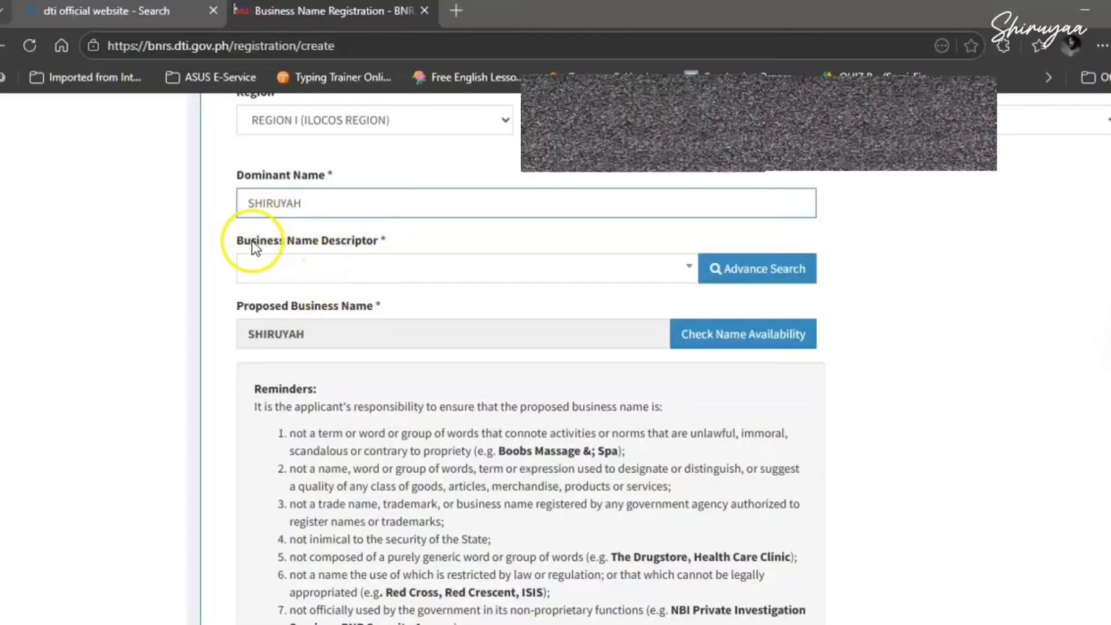
click(272, 263)
click(274, 265)
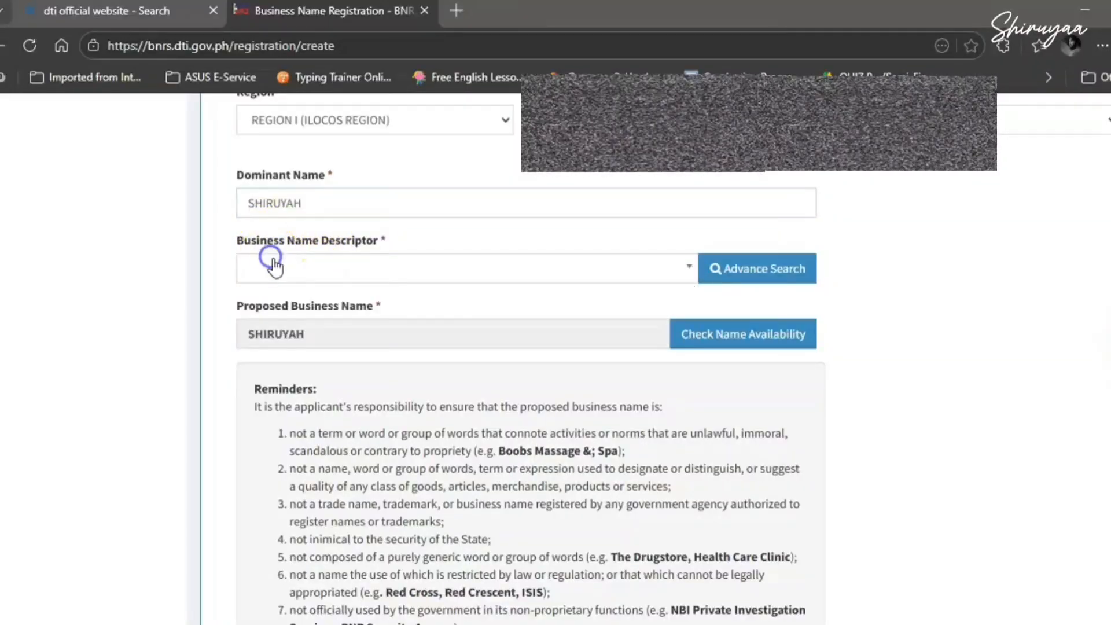
click(300, 283)
click(311, 270)
text(online t)
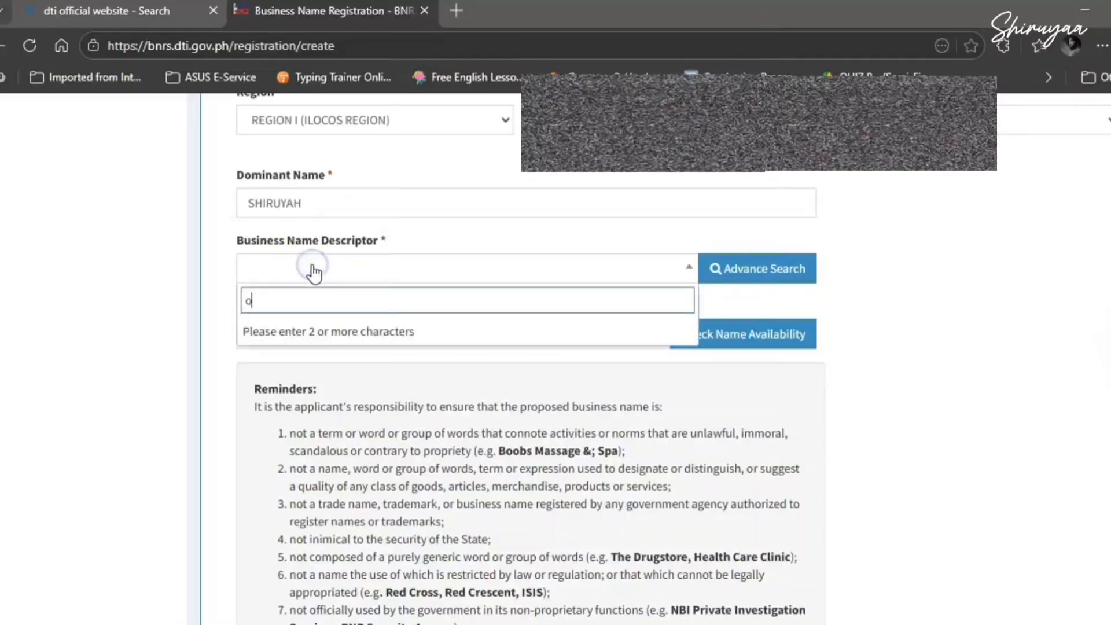
text(utorial)
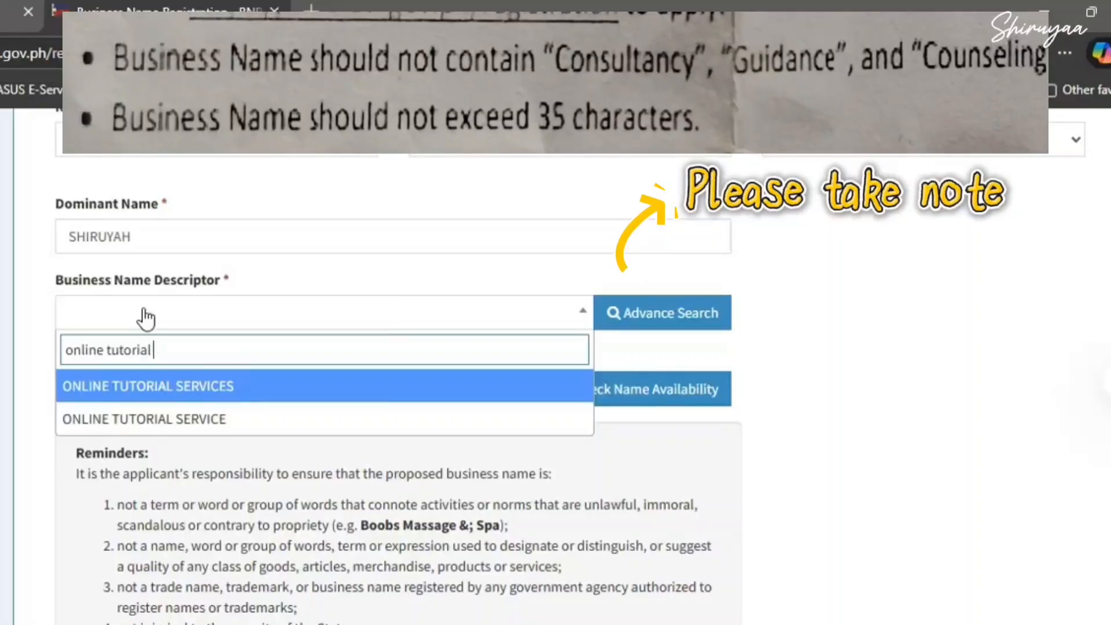
click(211, 385)
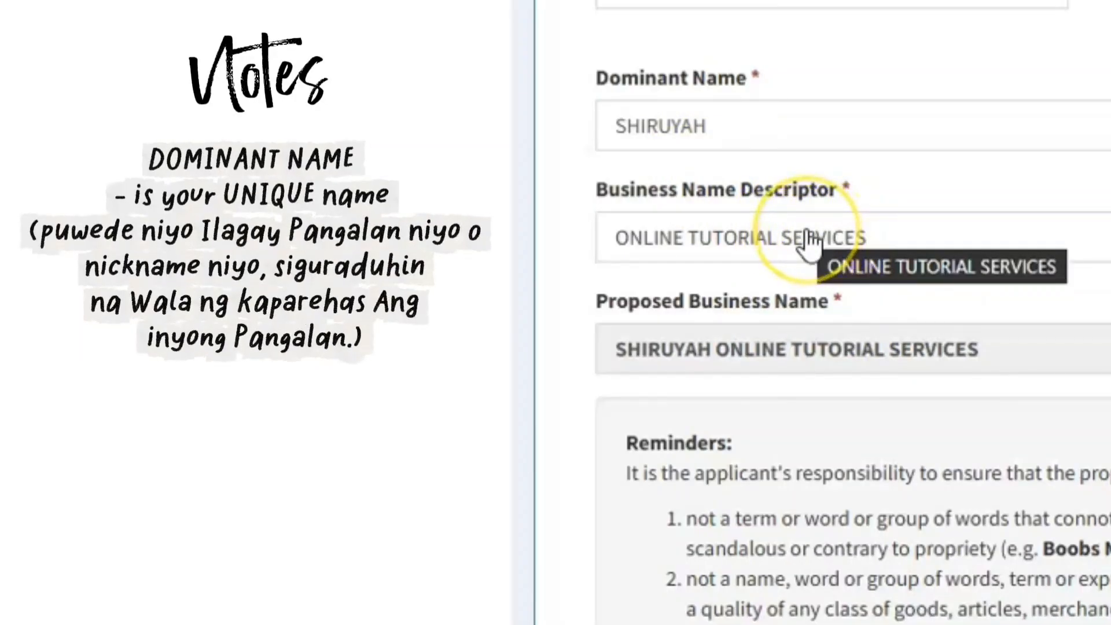
click(879, 231)
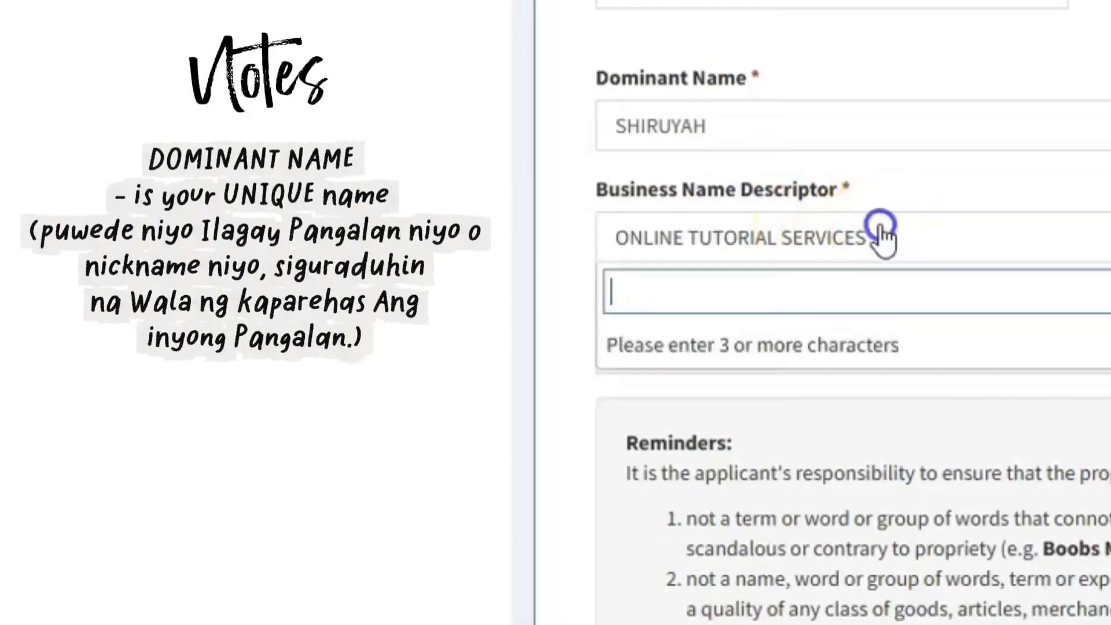
click(699, 238)
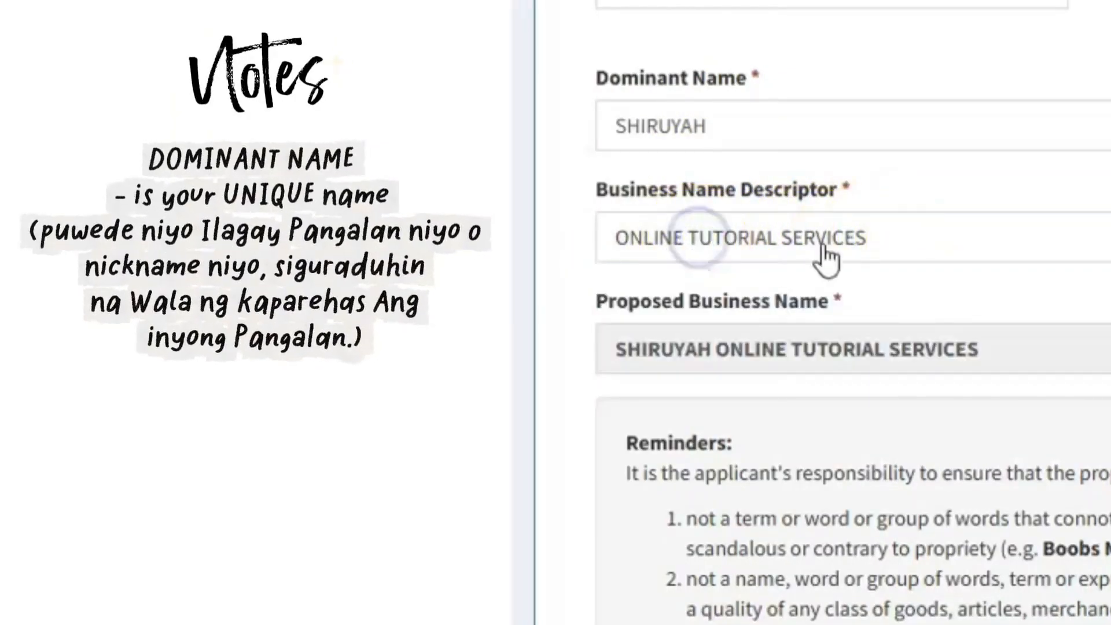
click(727, 117)
double_click(690, 126)
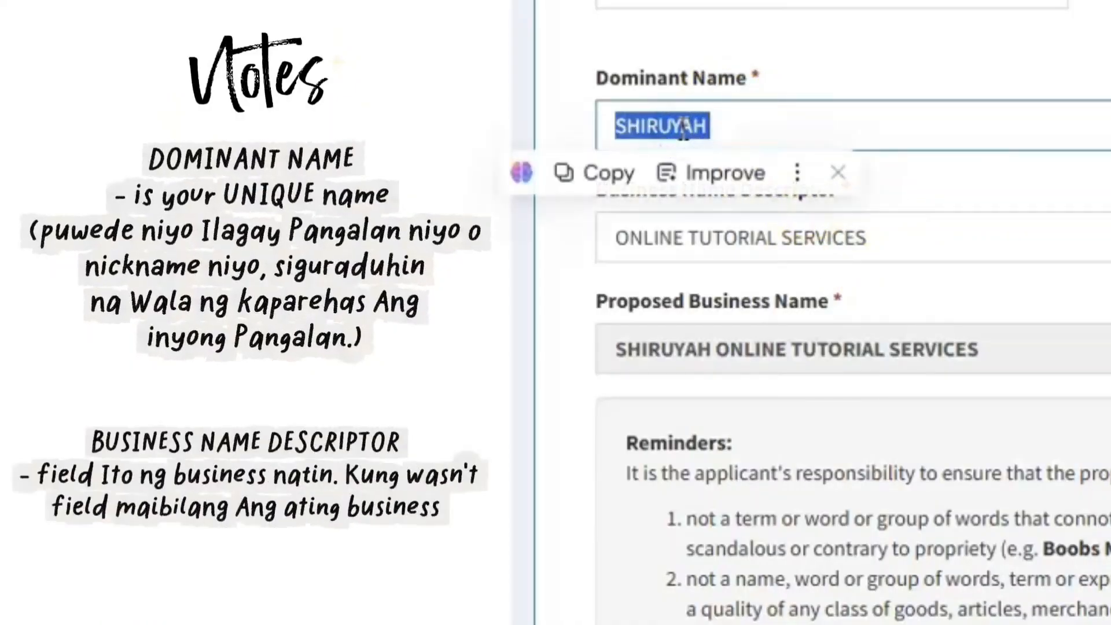
click(889, 161)
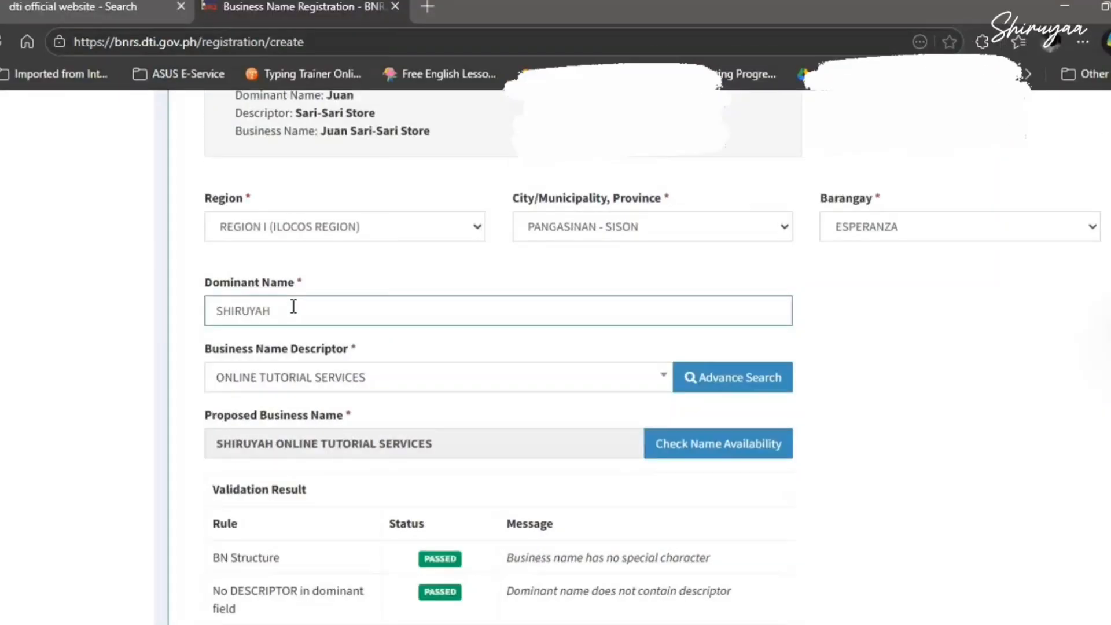
- Change the dominant name to LAOSHI SHIRUYAH, and check and validate the proposed name in Dominant Name - Business Name Descriptor order
click(229, 317)
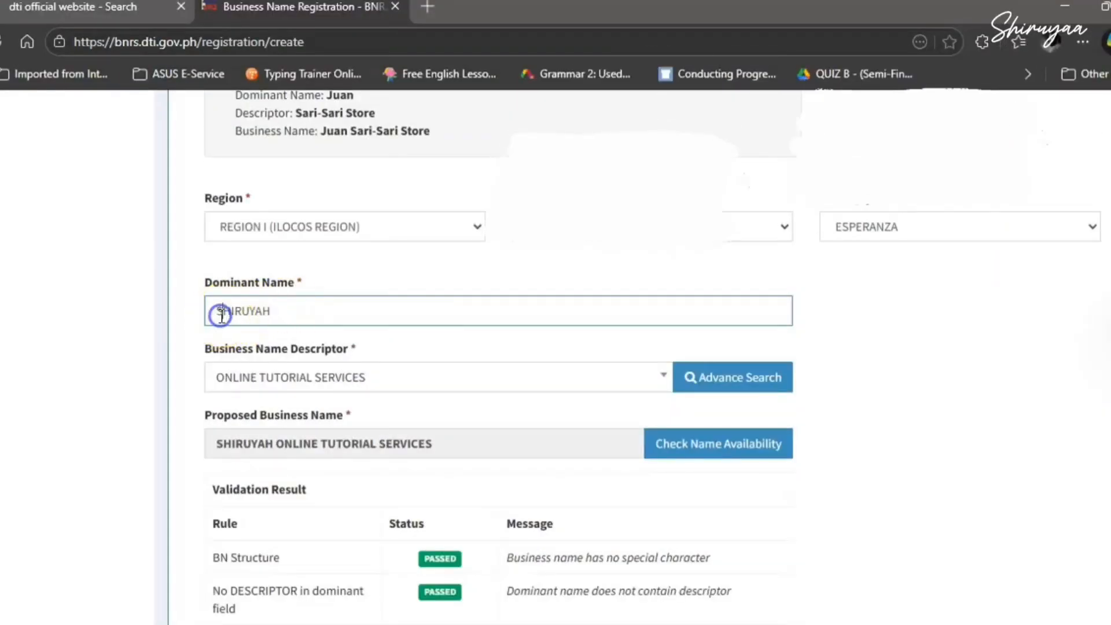
text(LAOSHI)
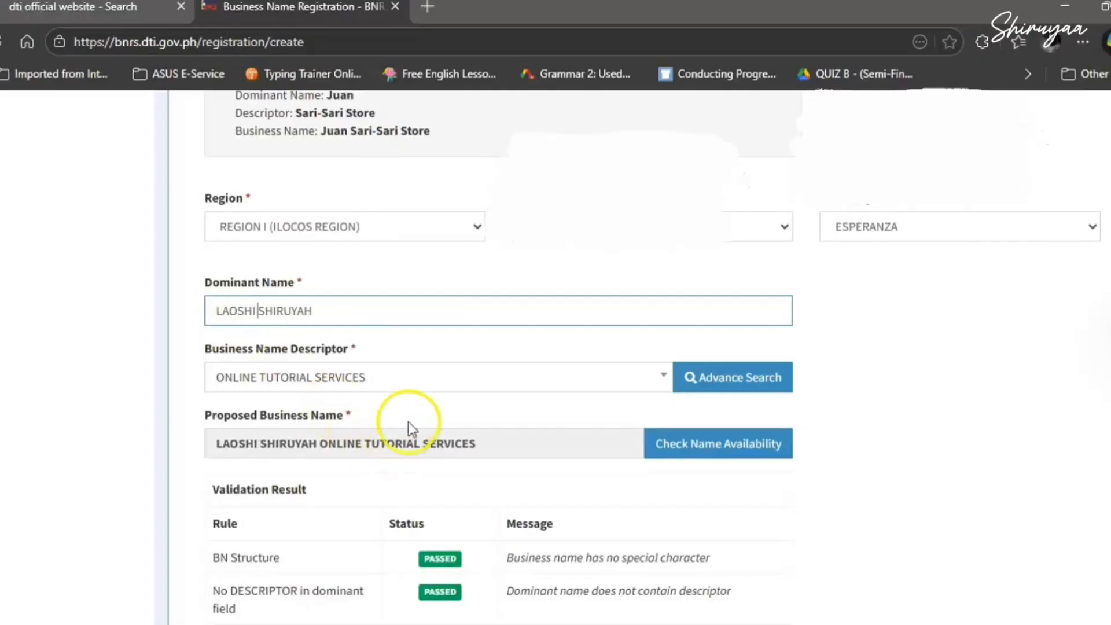
scroll(409, 428, down, 2)
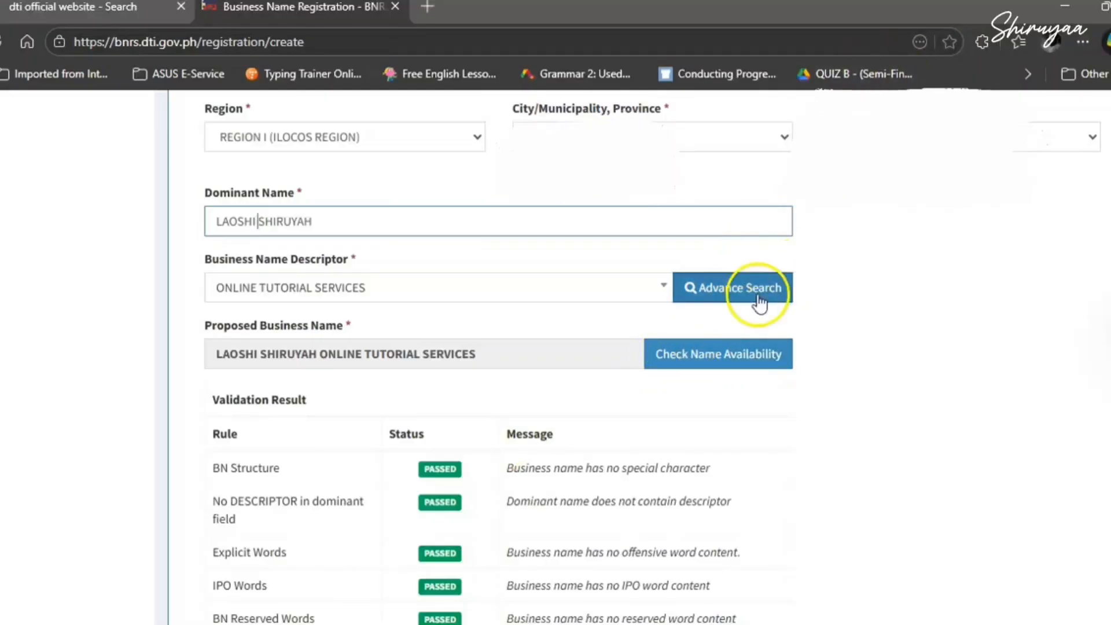
click(740, 365)
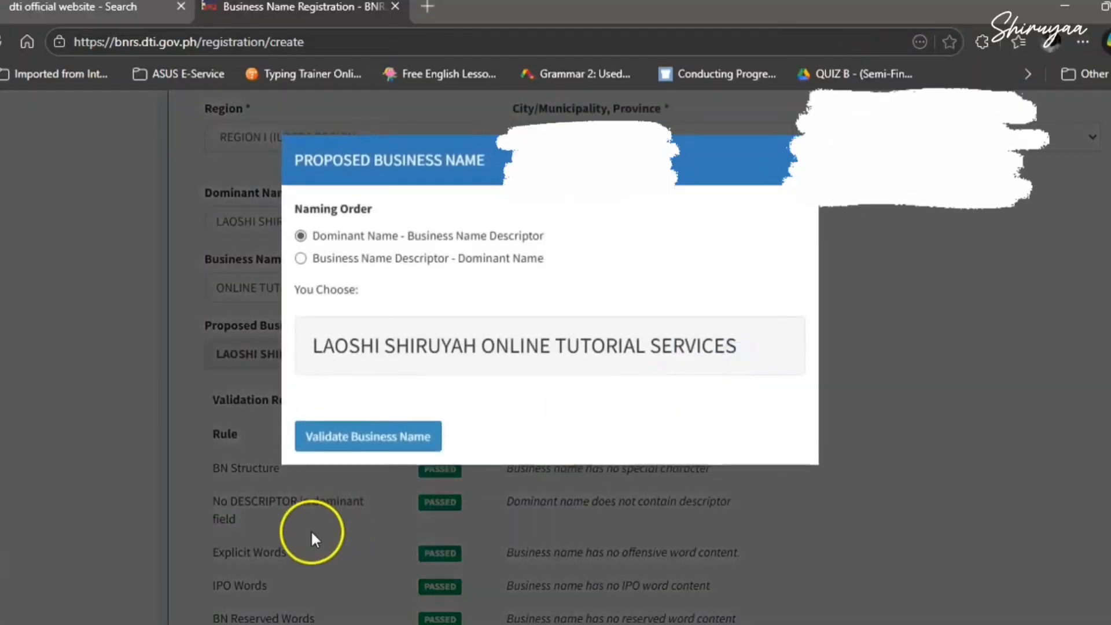
click(344, 440)
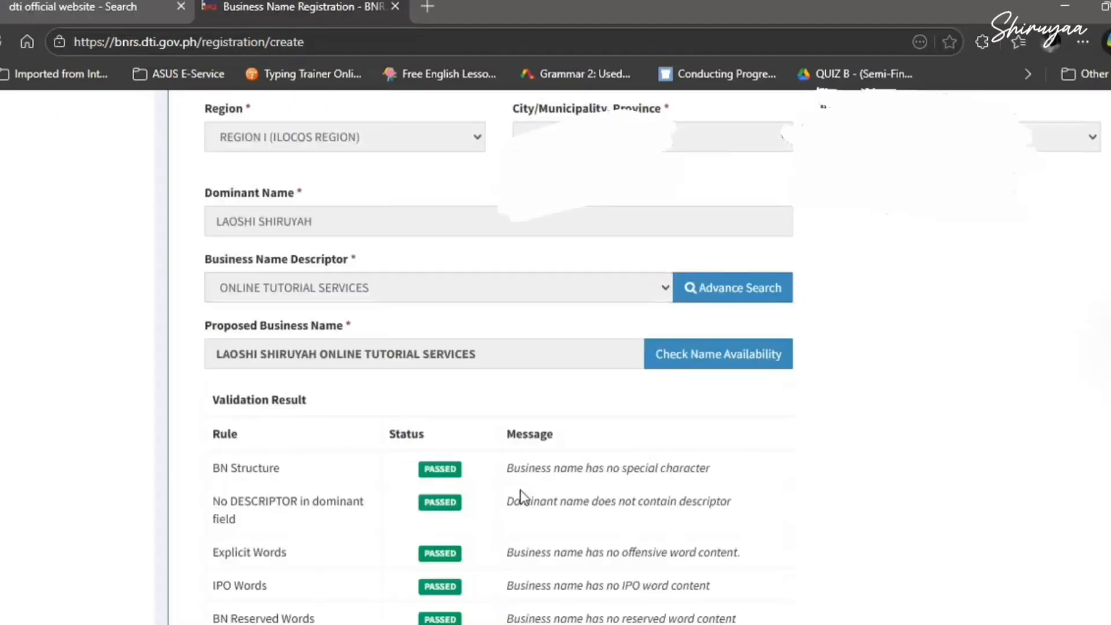
- Review the name's validation results and the reminders, and proceed with the proposed business name
scroll(519, 489, down, 3)
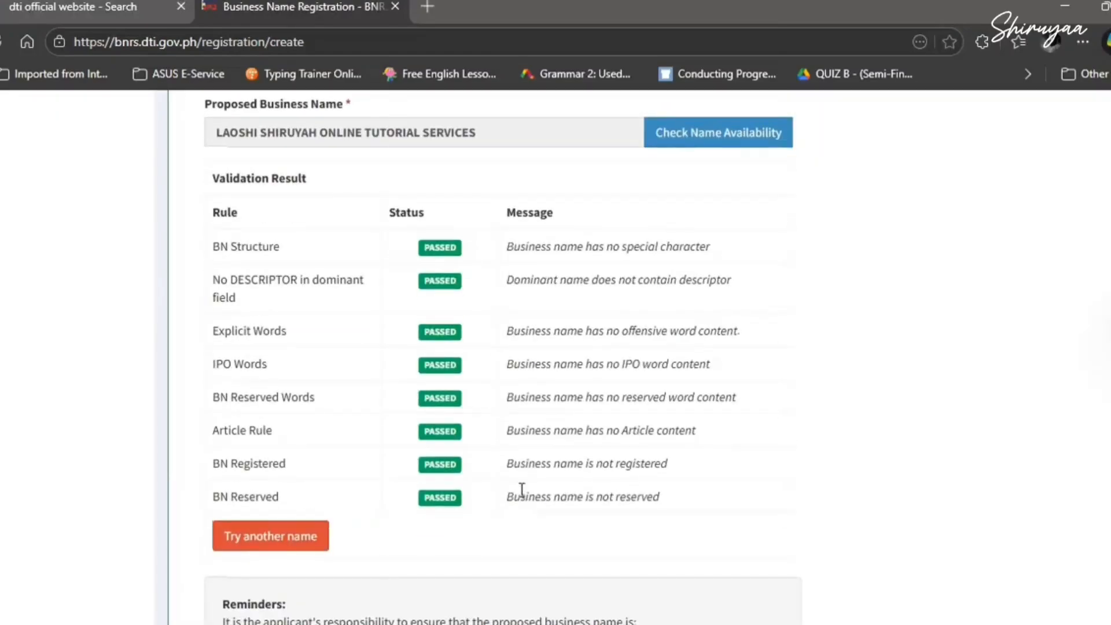
scroll(521, 490, down, 1)
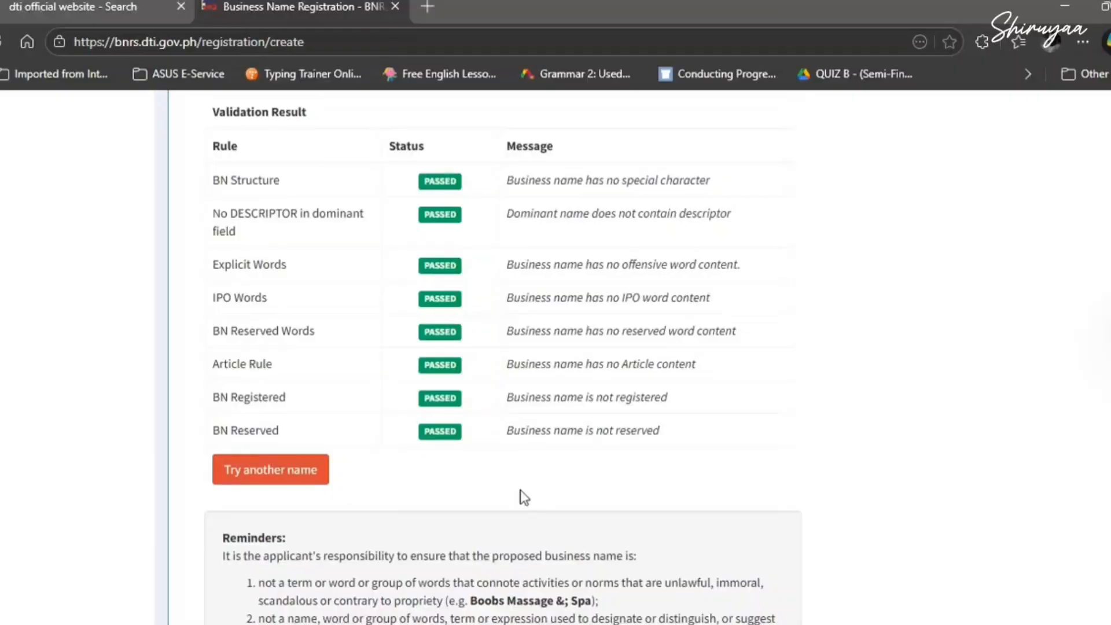
scroll(520, 490, up, 3)
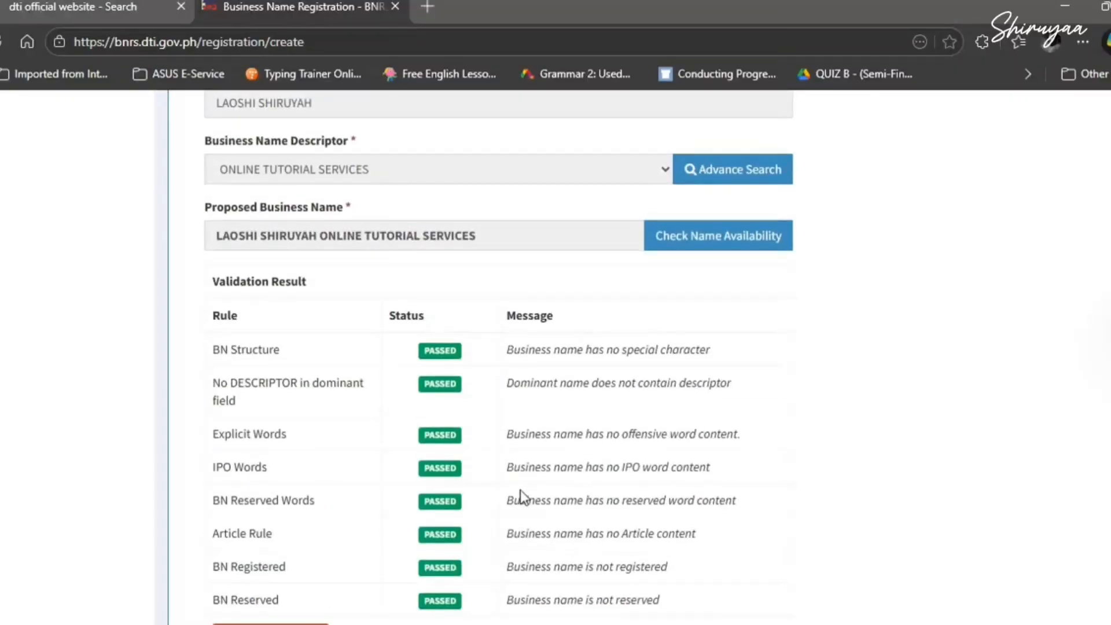
scroll(519, 489, down, 5)
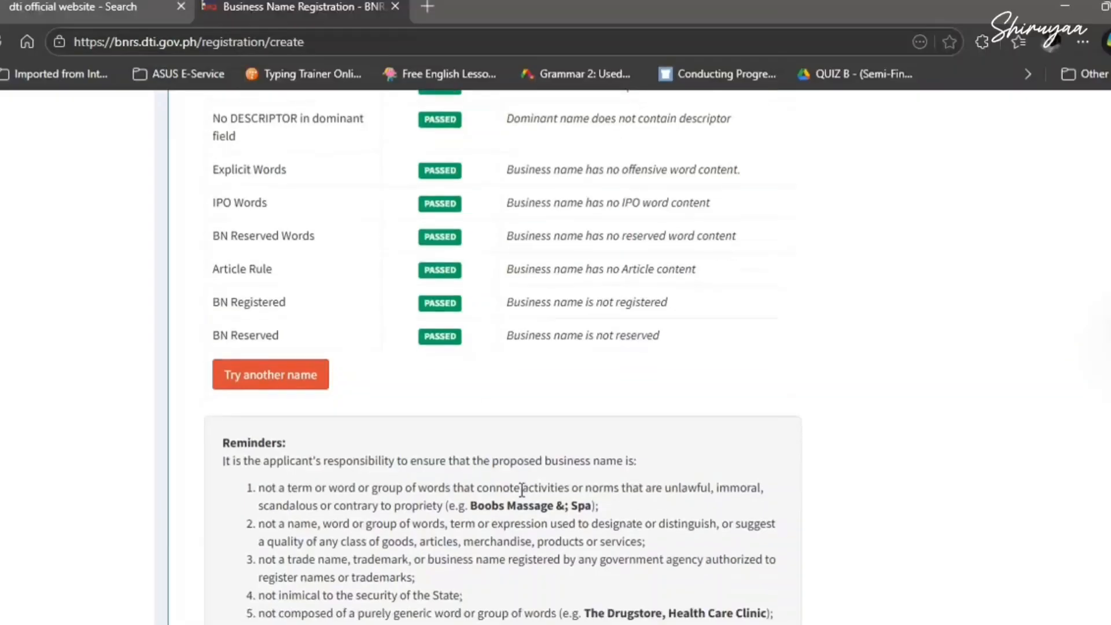
scroll(522, 491, down, 7)
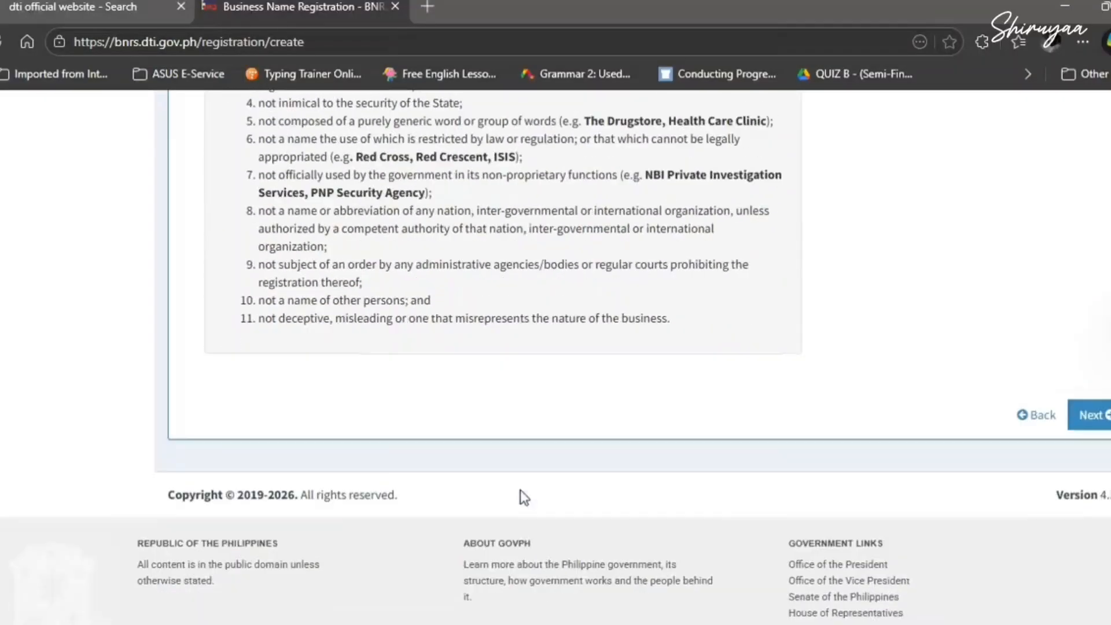
click(1102, 421)
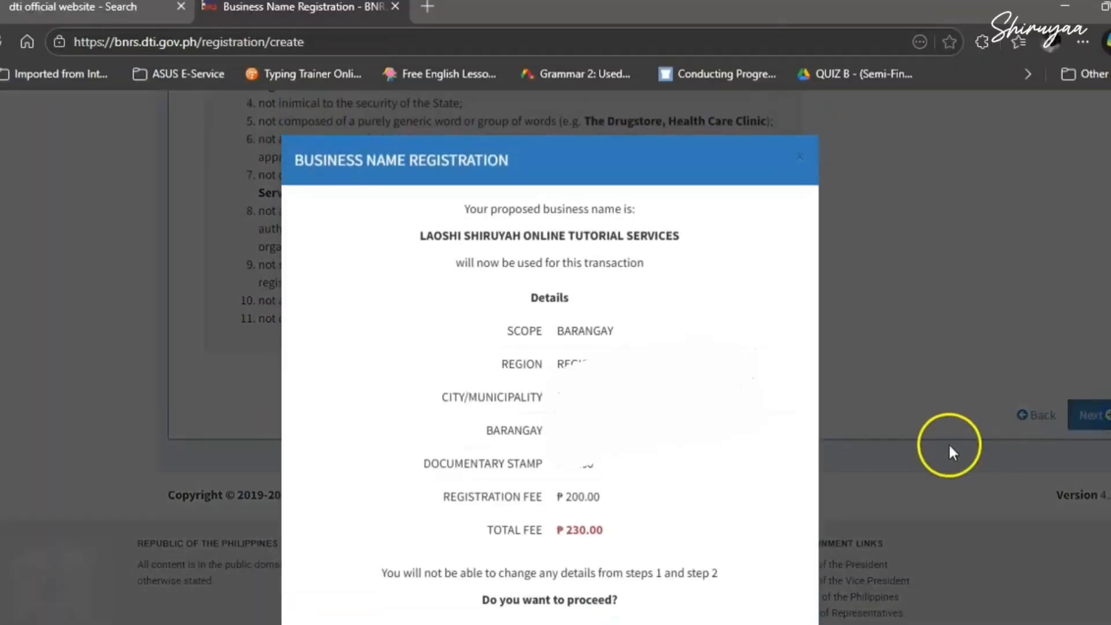
- Review the proposed name, scope, location and fees in the registration summary, and agree to proceed with the transaction
scroll(709, 456, down, 2)
scroll(709, 457, up, 2)
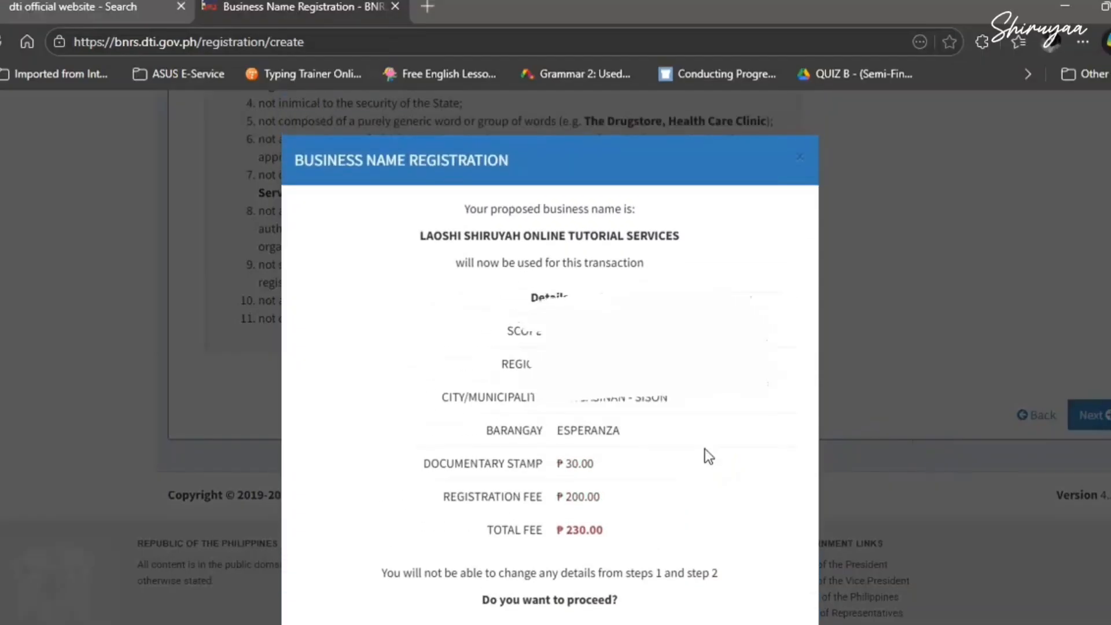
scroll(709, 456, down, 1)
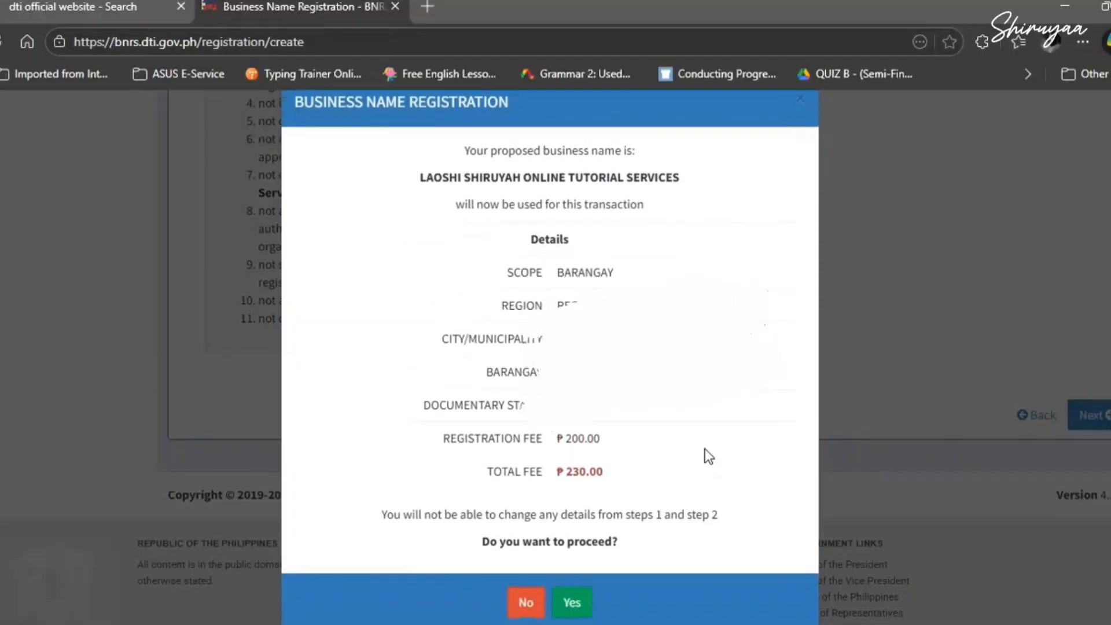
click(483, 303)
drag(424, 179, 702, 176)
click(667, 217)
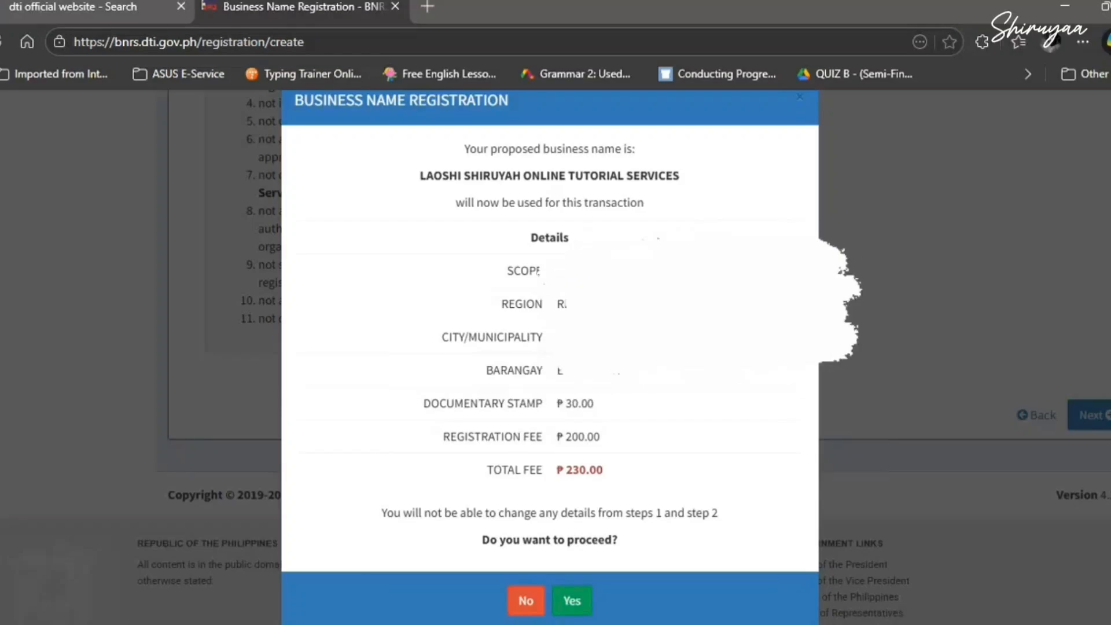
scroll(550, 347, down, 1)
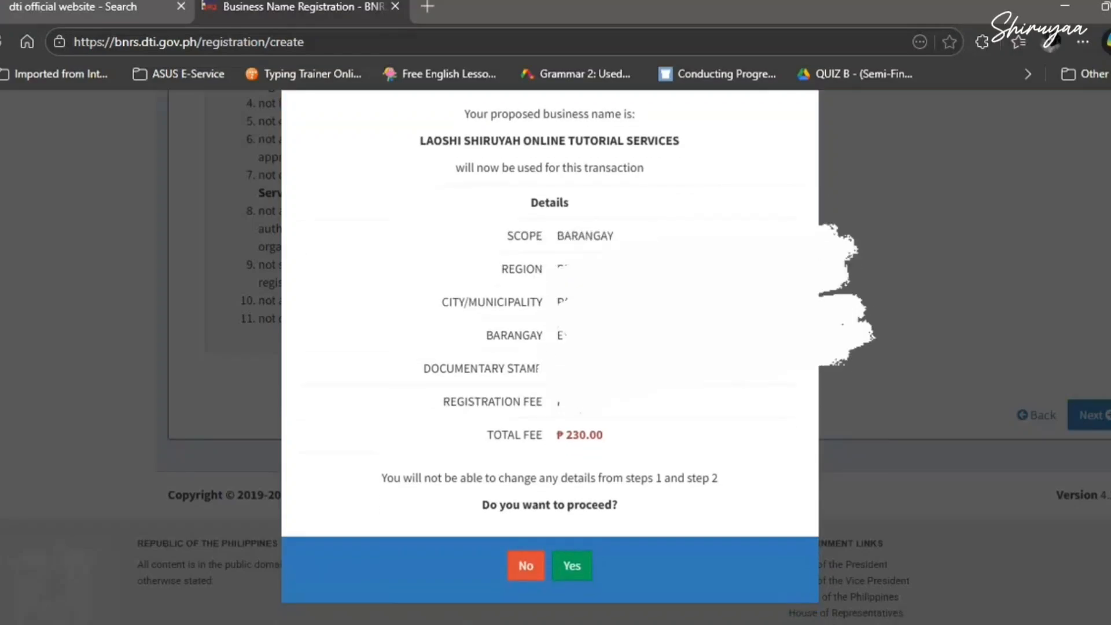
click(585, 564)
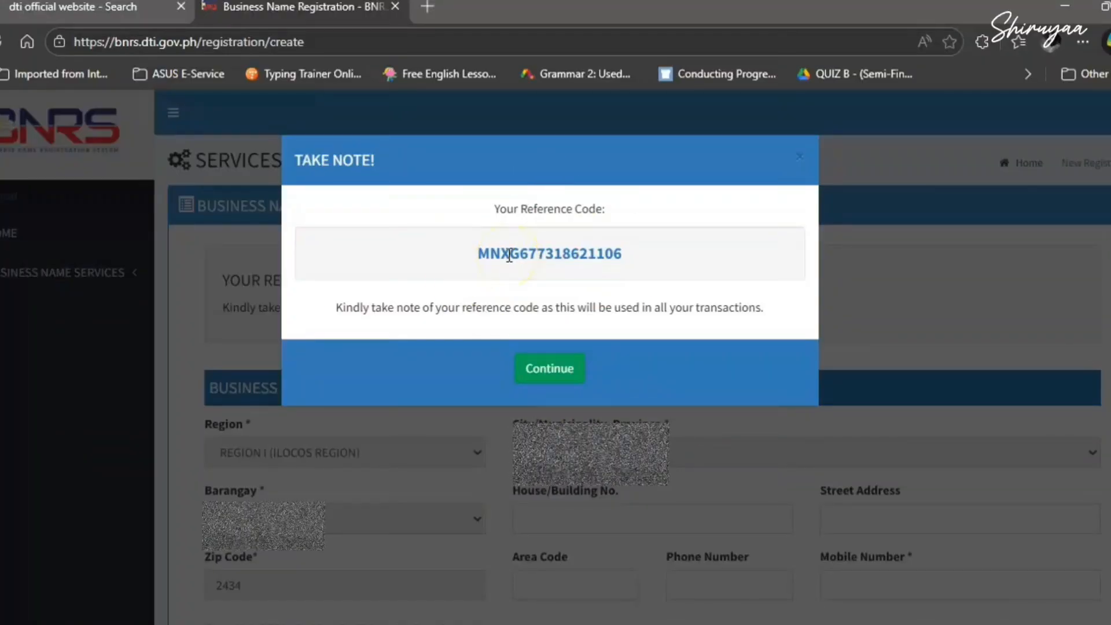
- Highlight the transaction's reference code to take note of it, and continue to the business details form
click(545, 252)
double_click(546, 253)
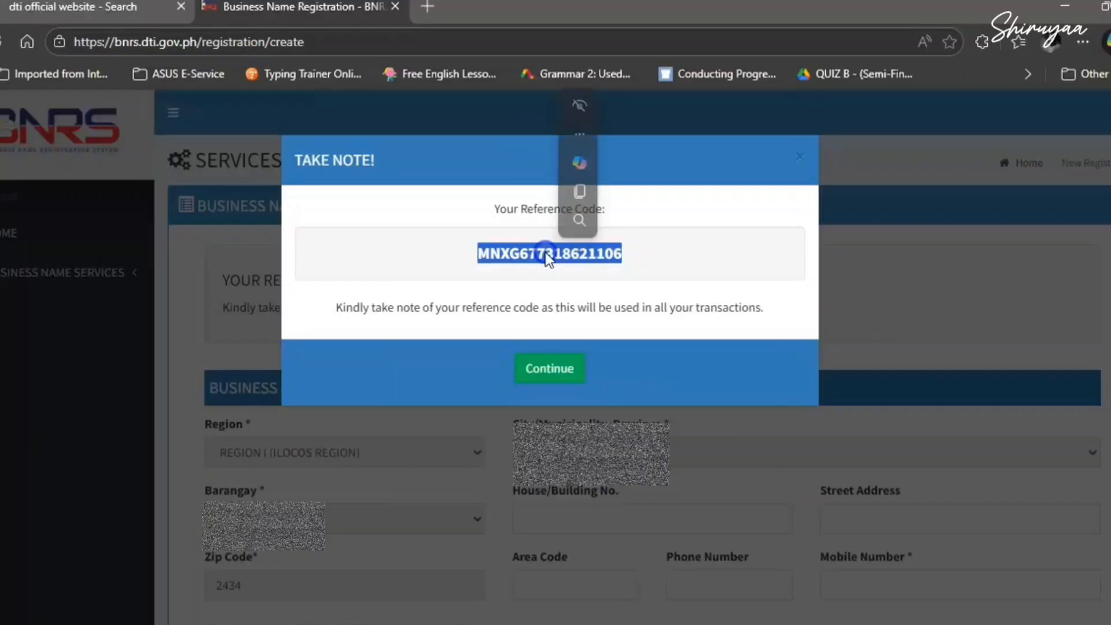
click(636, 255)
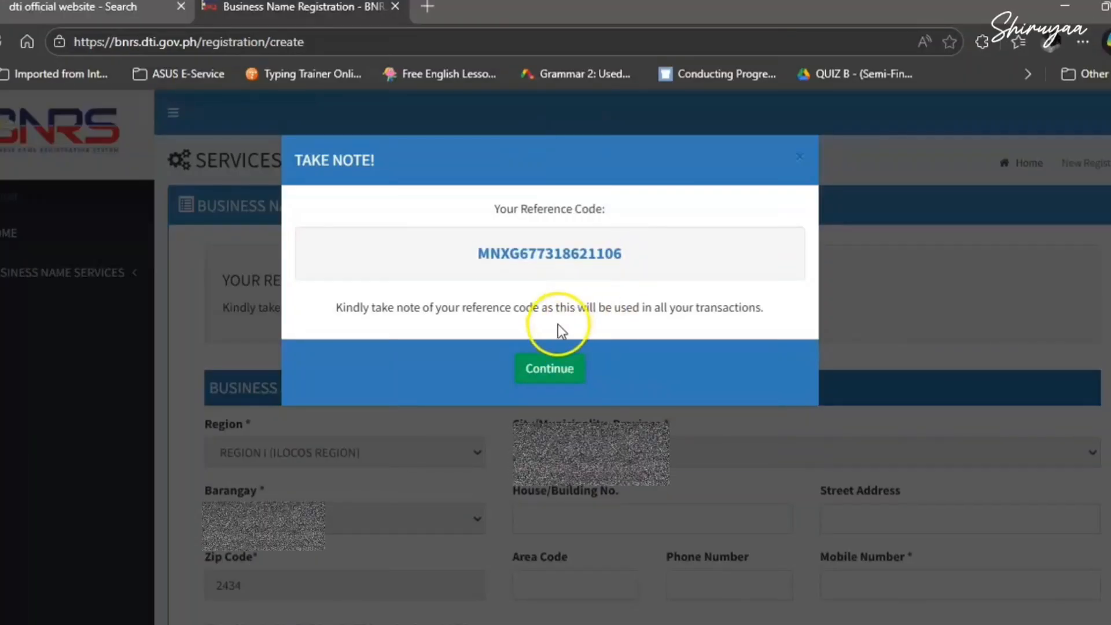
click(554, 367)
- Look through the business address and personal information sections, and copy the business address details to the residence address
scroll(600, 400, down, 3)
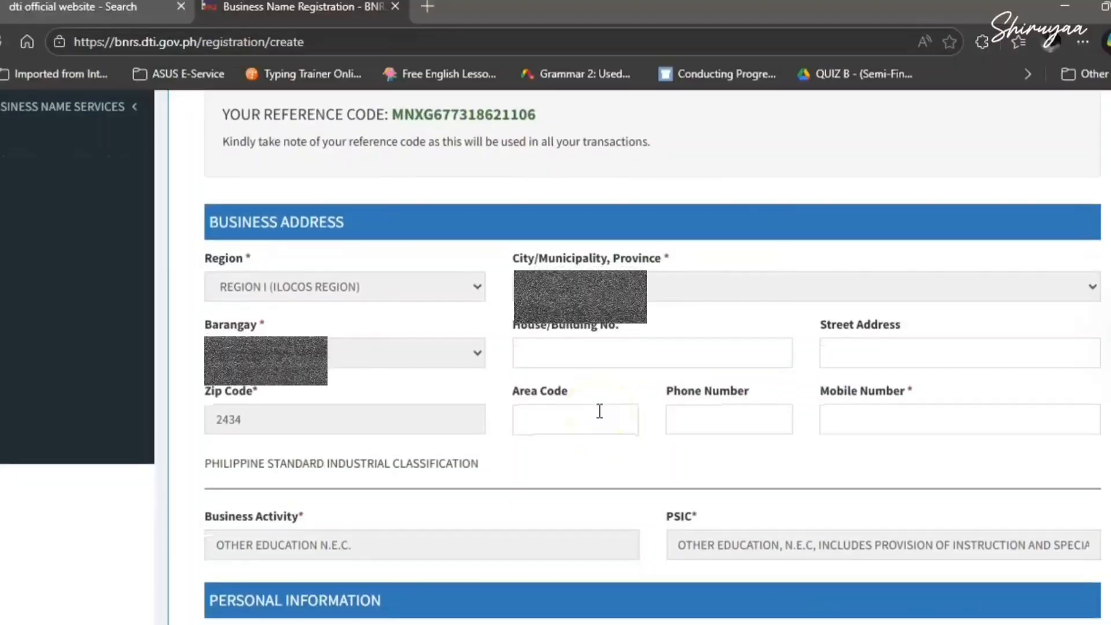
click(347, 296)
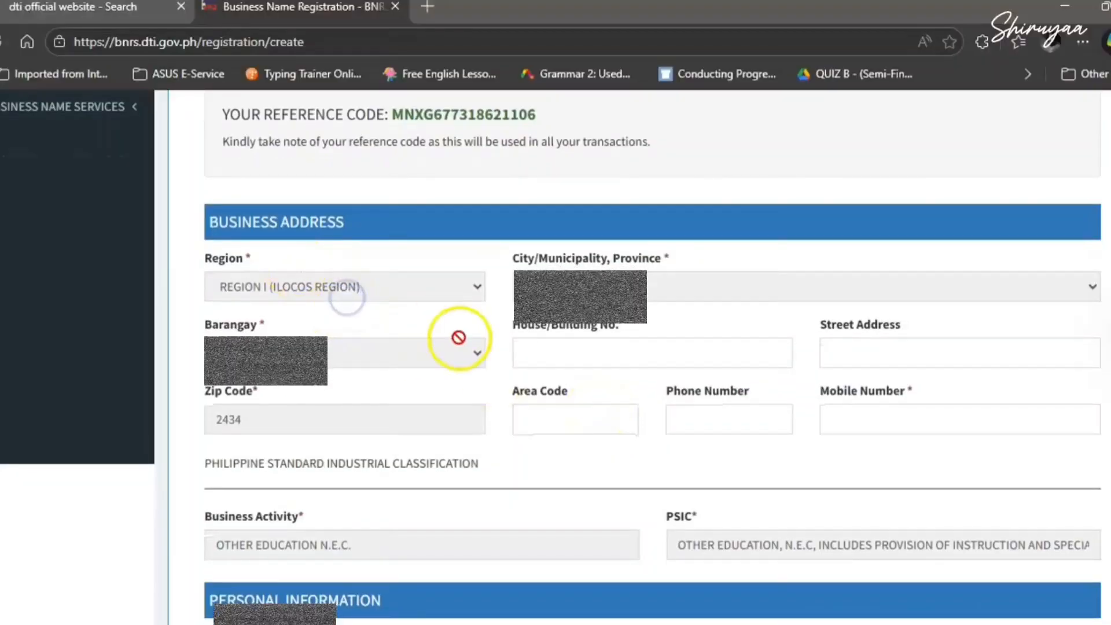
scroll(460, 332, down, 5)
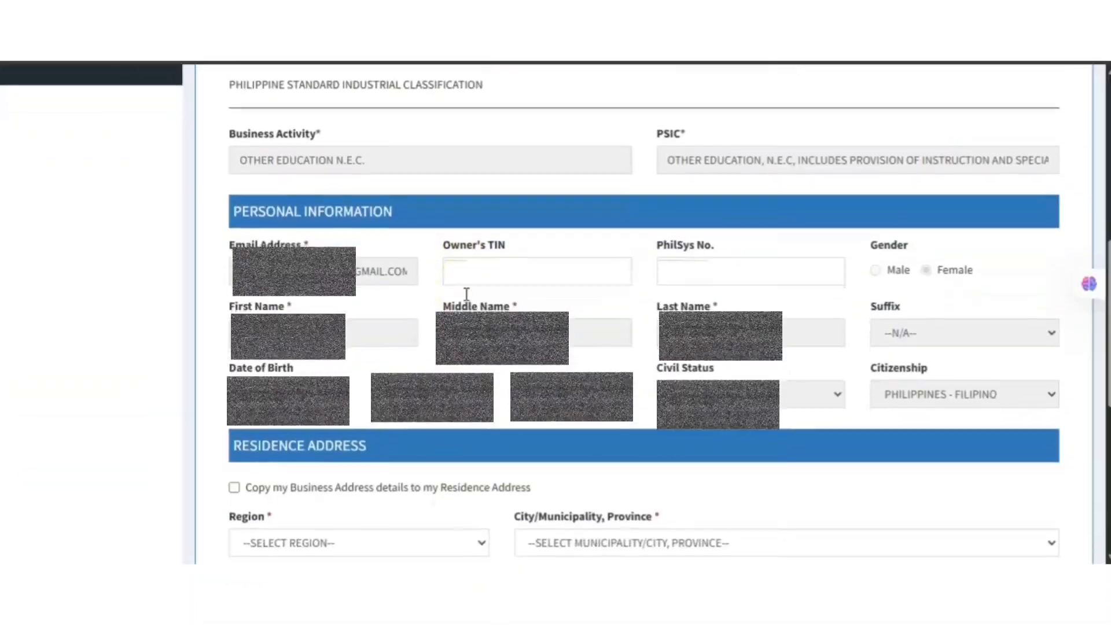
click(503, 270)
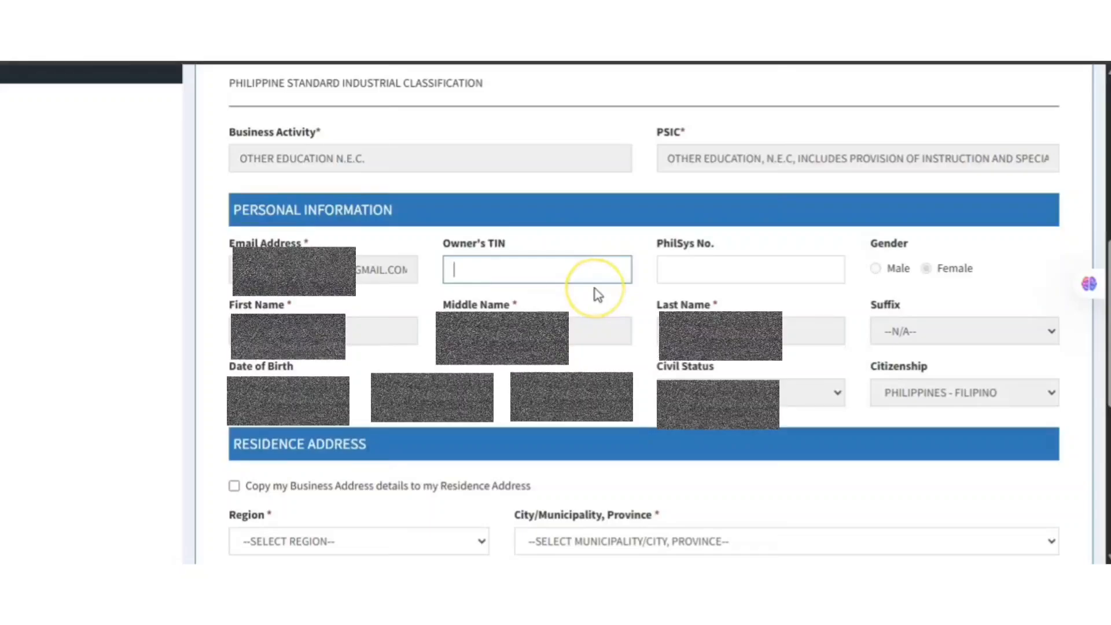
click(727, 272)
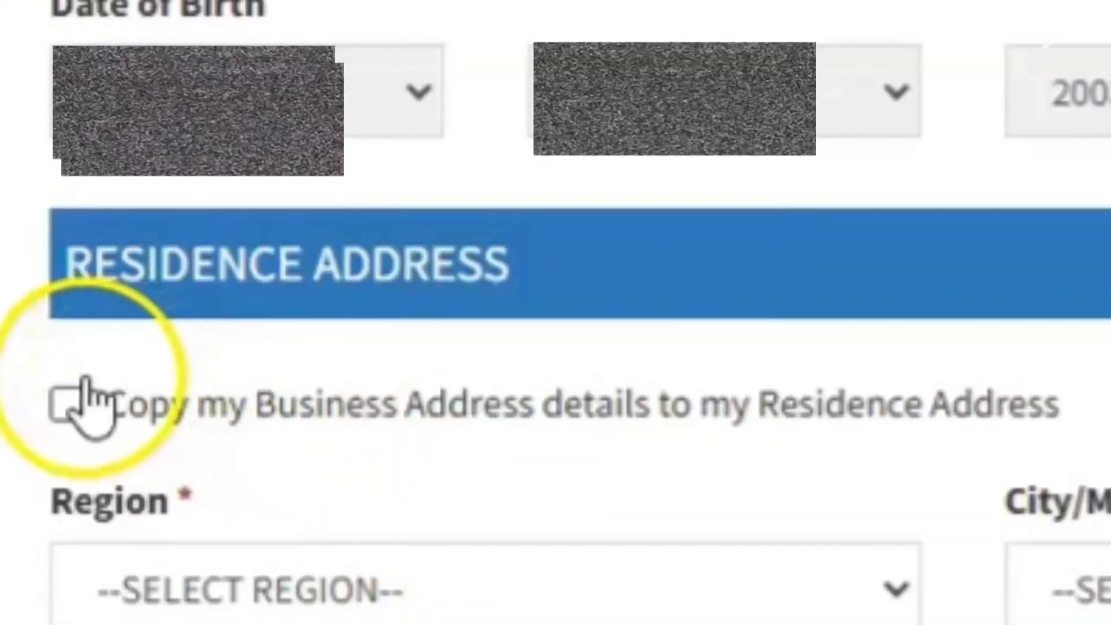
click(68, 404)
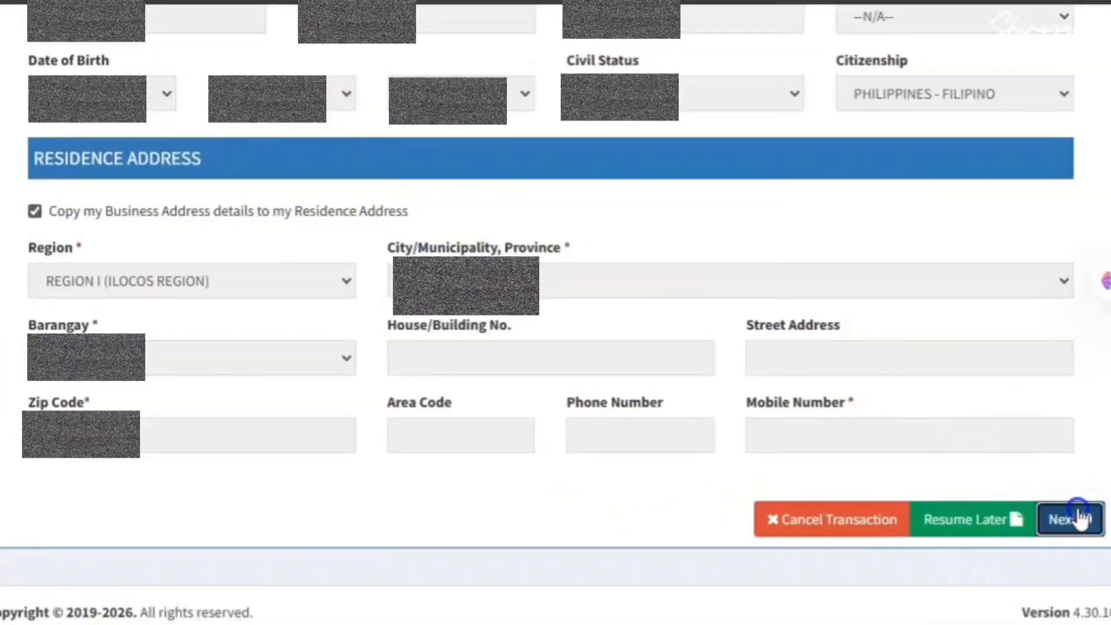
- Continue to the registration summary, review the business, owner and residence details, and confirm them to proceed
click(1078, 511)
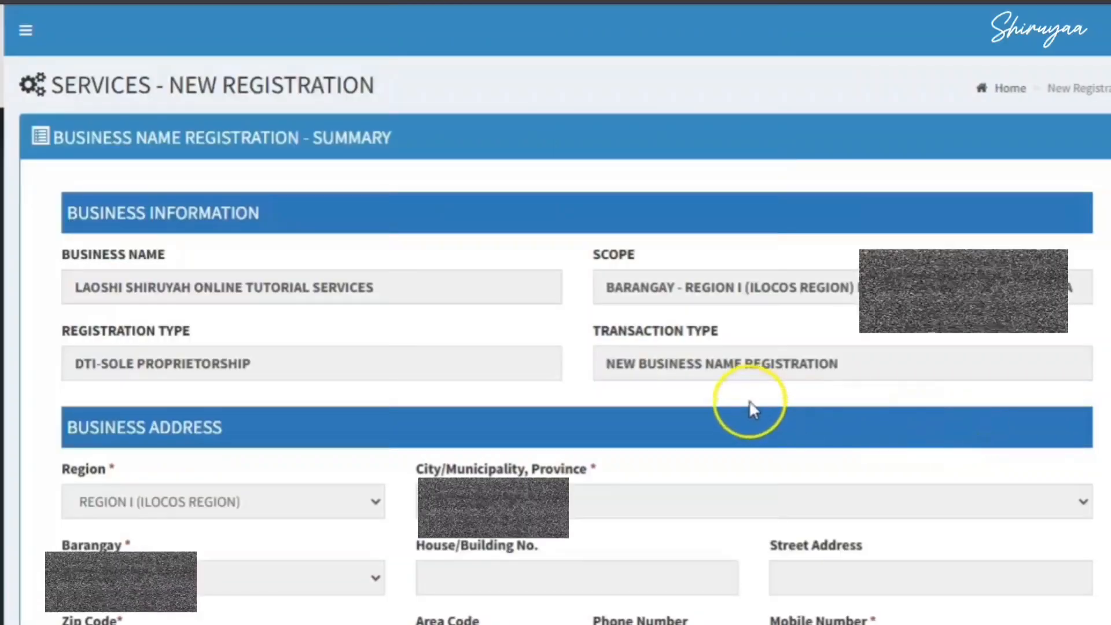
scroll(749, 401, down, 10)
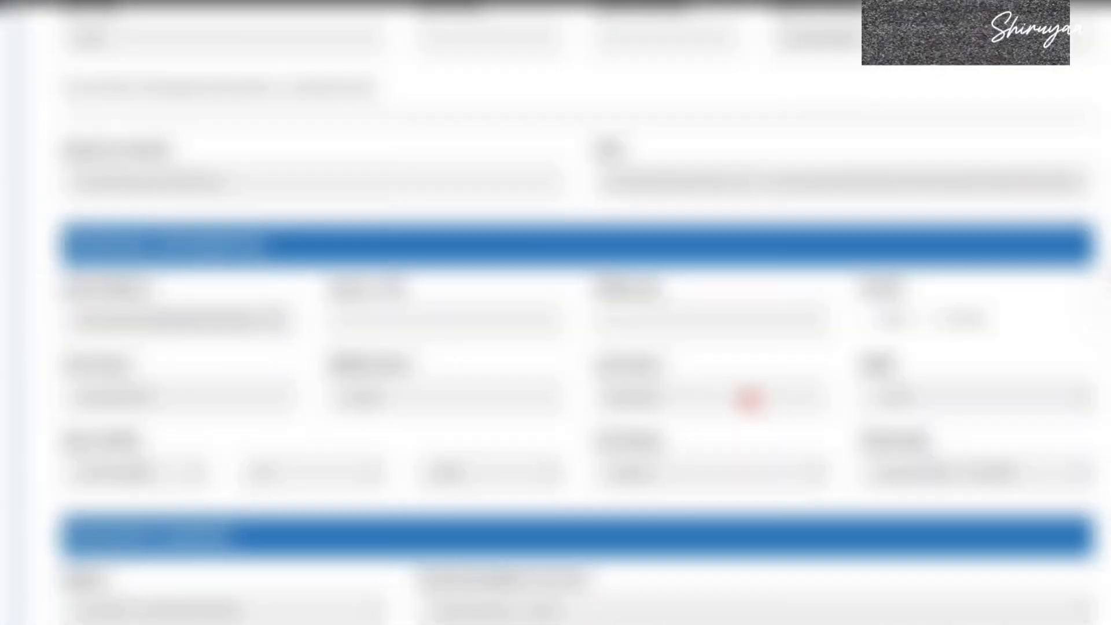
scroll(748, 400, down, 5)
scroll(751, 401, up, 2)
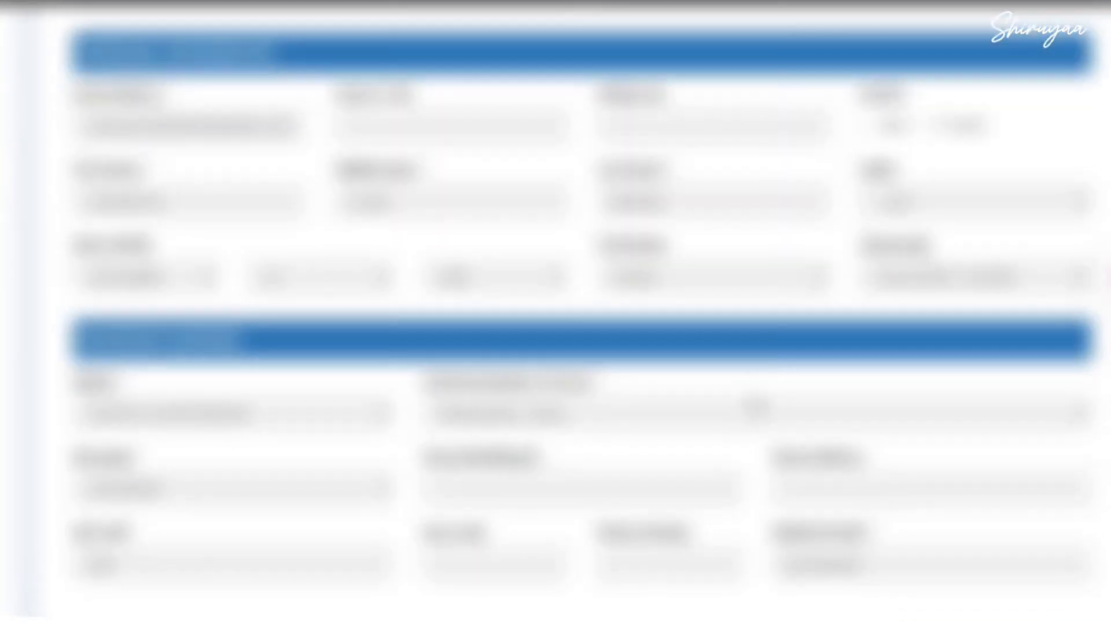
scroll(754, 405, down, 3)
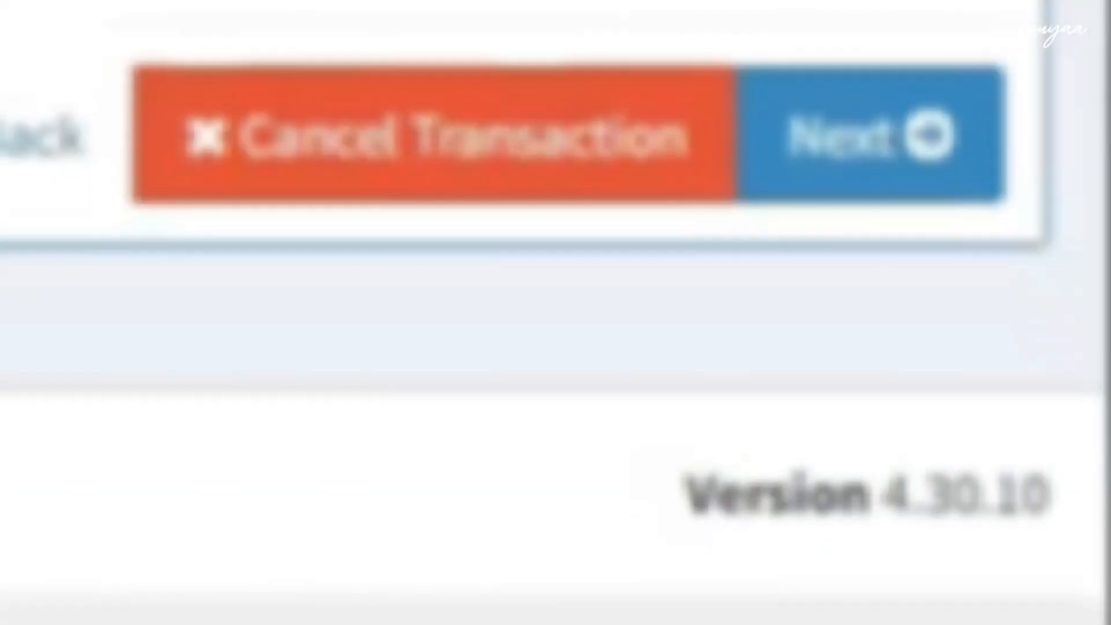
click(797, 165)
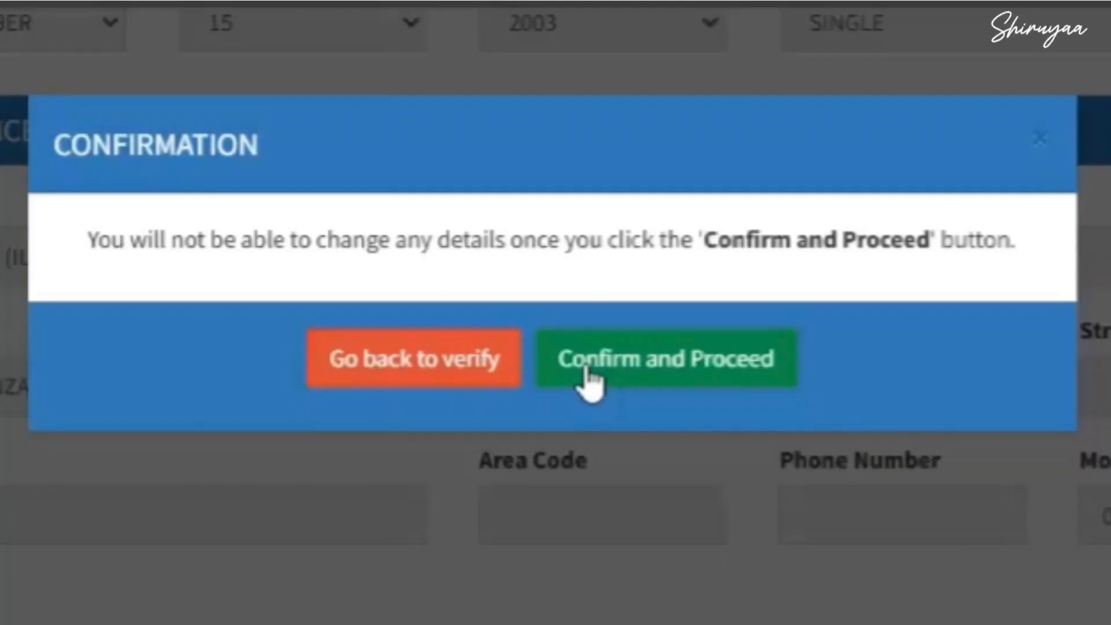
click(663, 375)
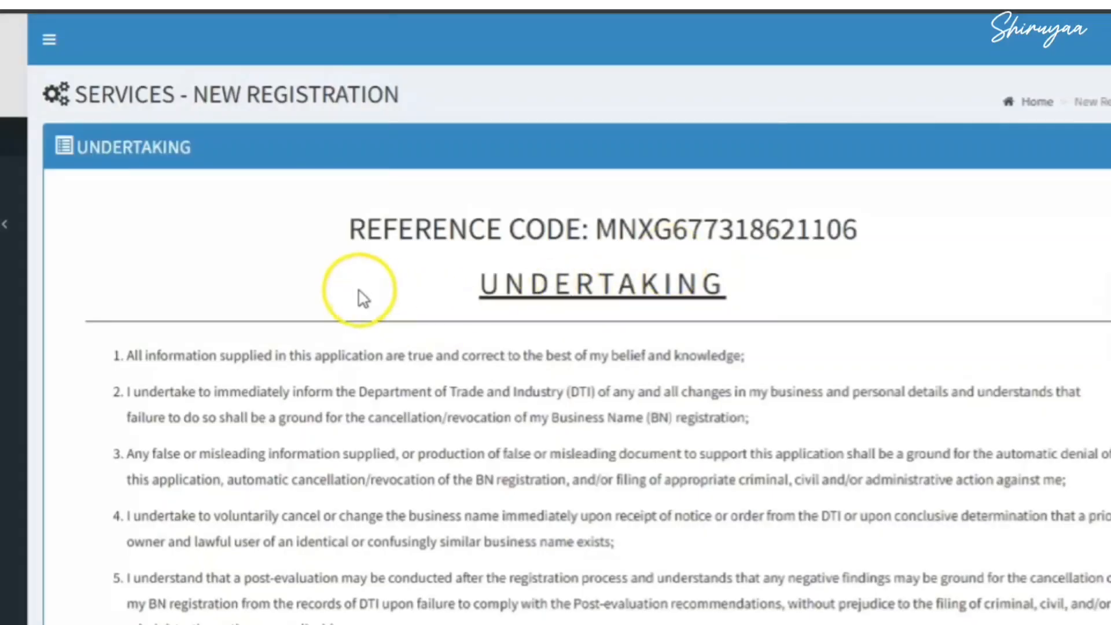
- Go through the undertaking and the data privacy consent statement, and proceed to the payment stage
scroll(361, 298, down, 20)
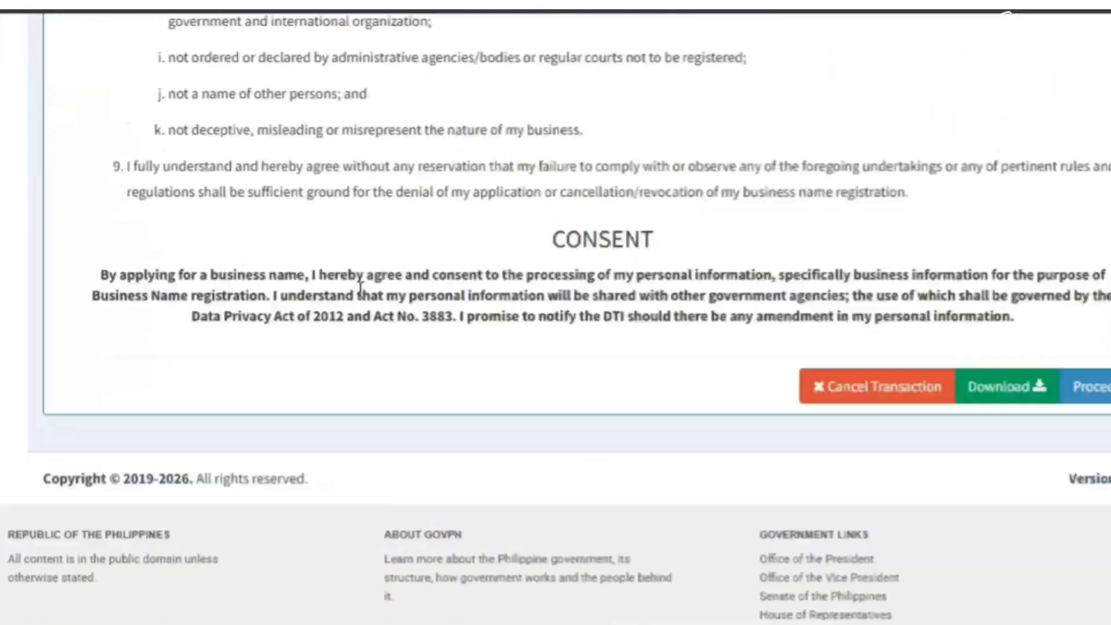
click(822, 331)
click(1106, 357)
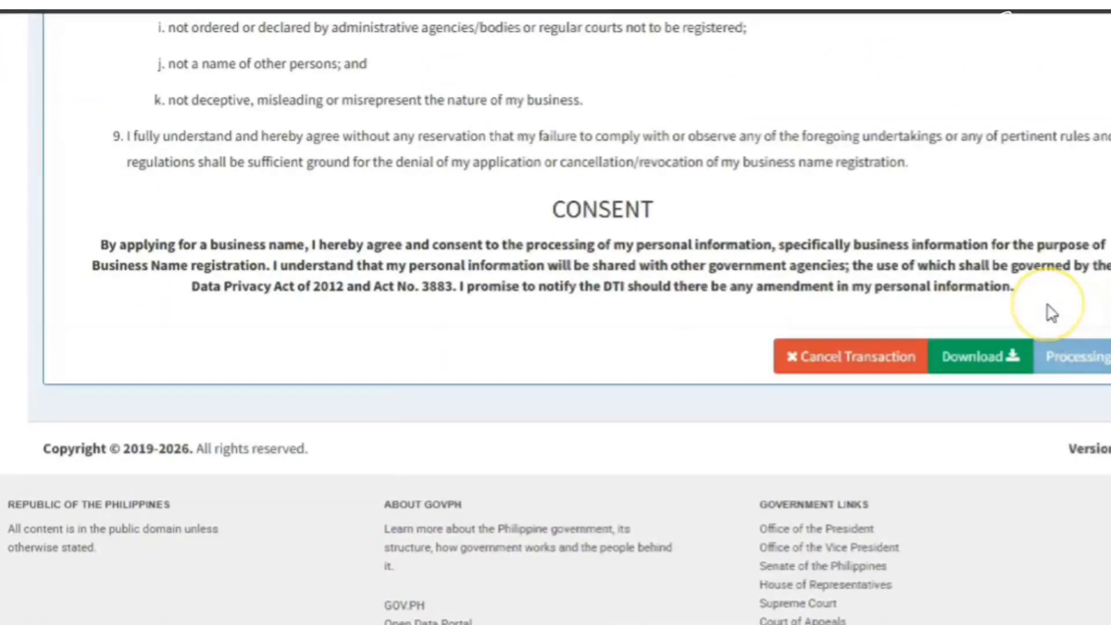
- Look through the payment details and choose the over-the-counter DTI / TELLER payment method
scroll(708, 366, down, 10)
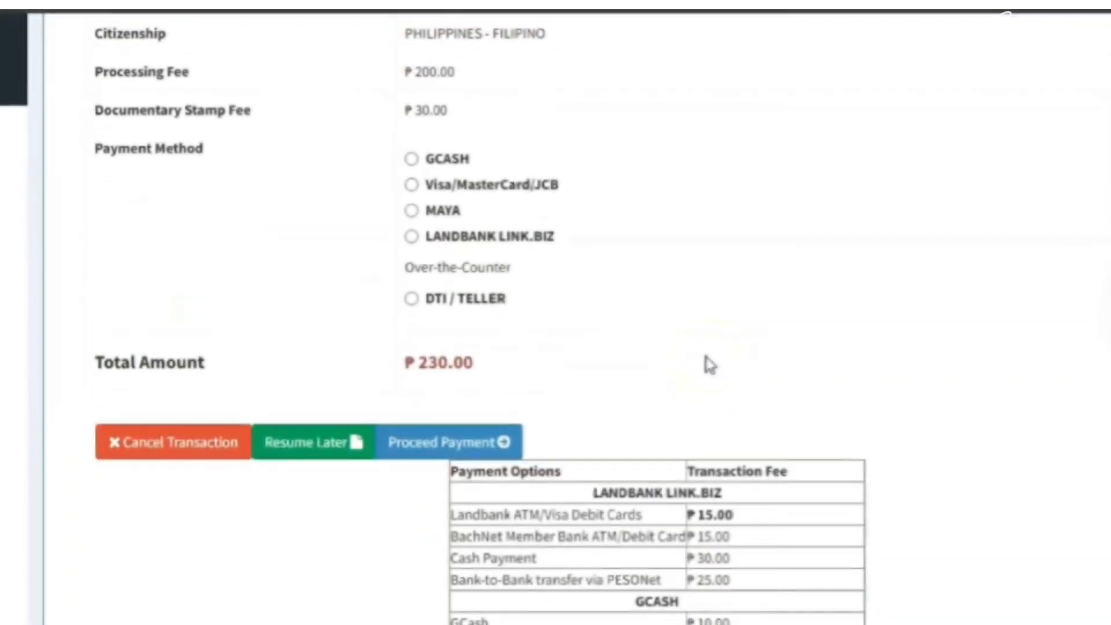
right_click(706, 357)
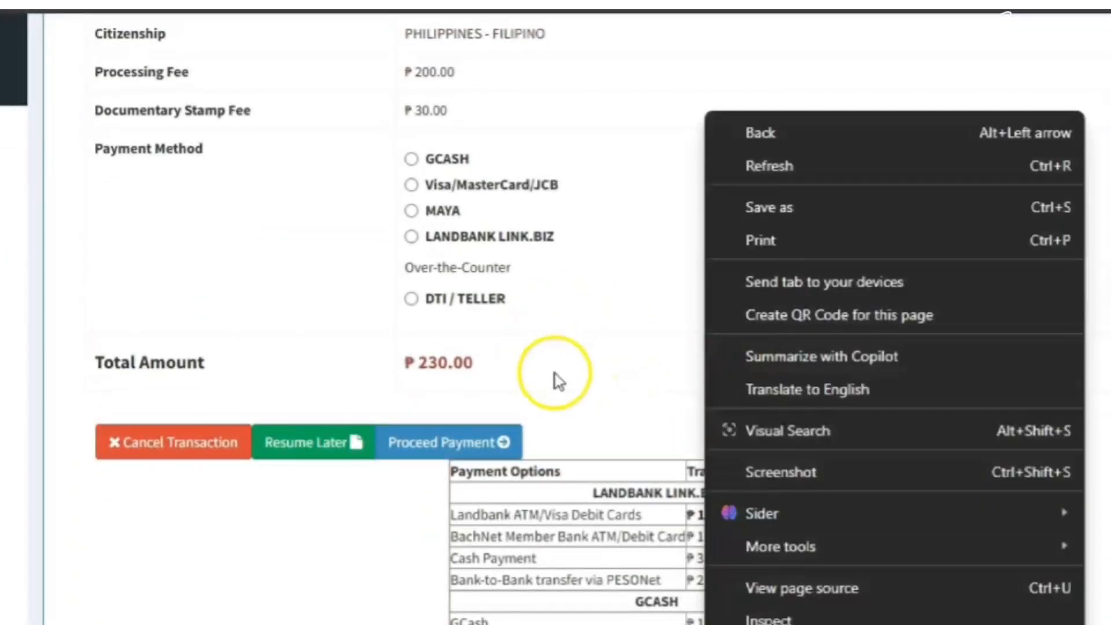
click(554, 374)
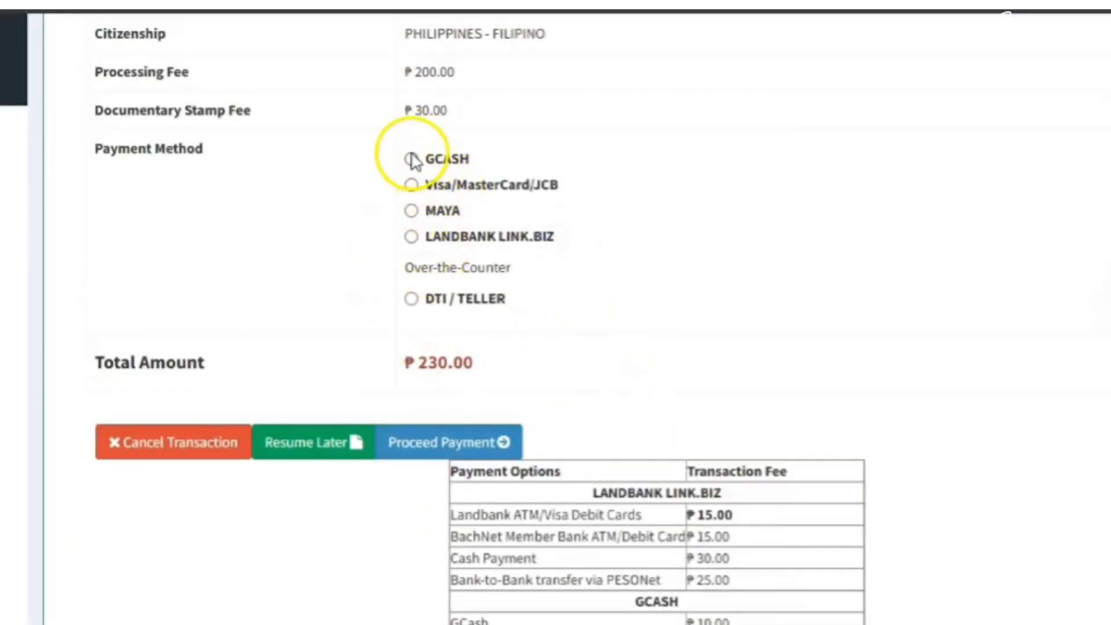
click(433, 177)
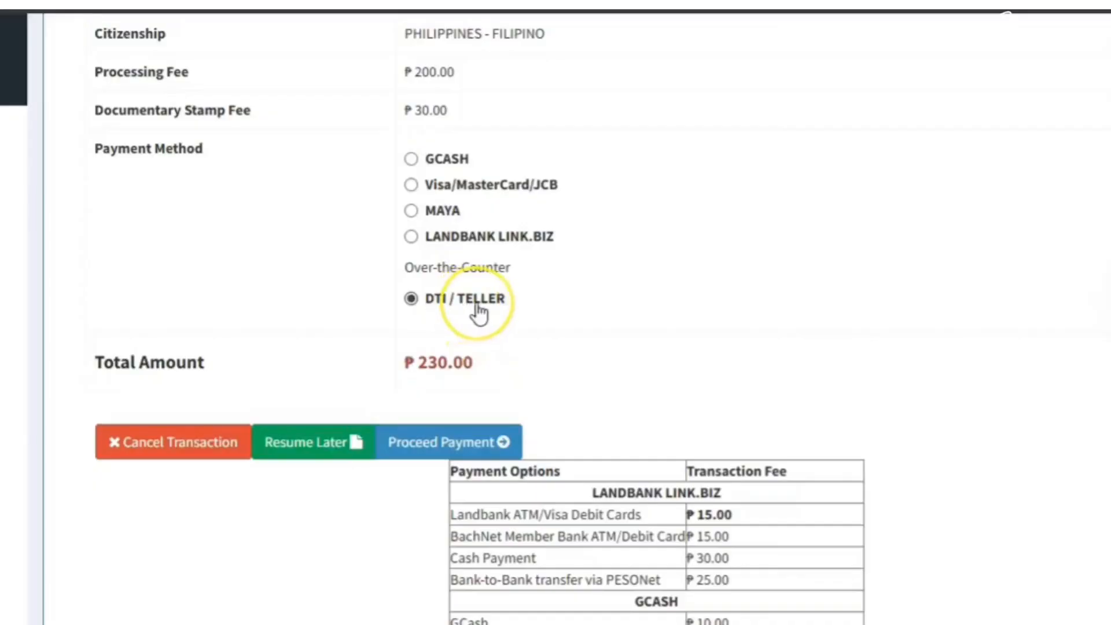
- Select GCASH as the payment method, check the transaction fee table, and proceed with the payment
scroll(475, 305, down, 4)
scroll(475, 304, up, 6)
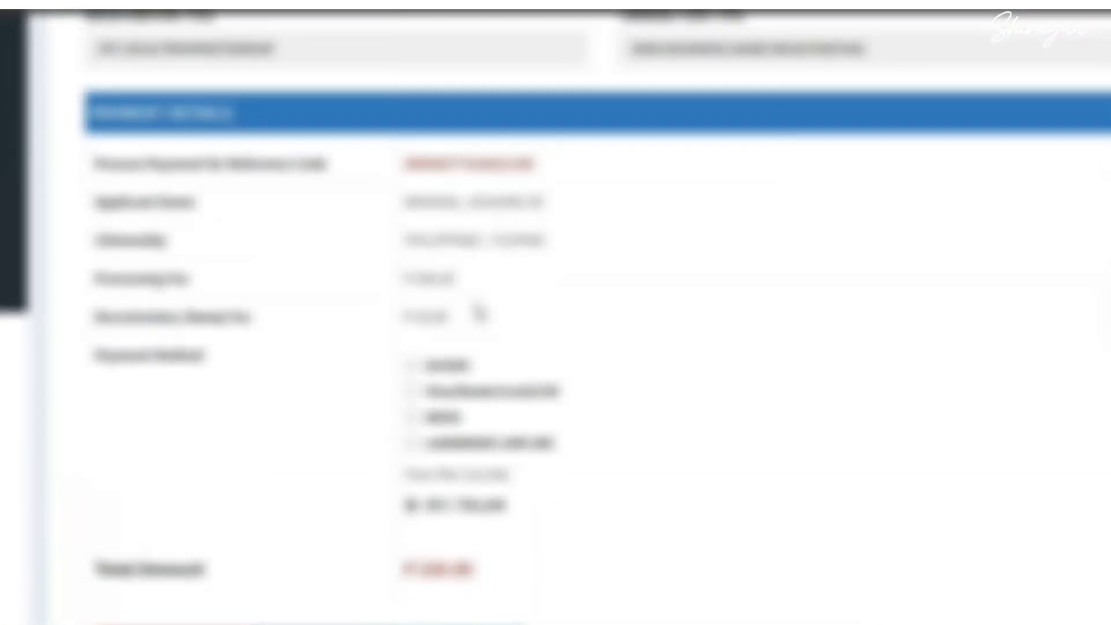
click(467, 313)
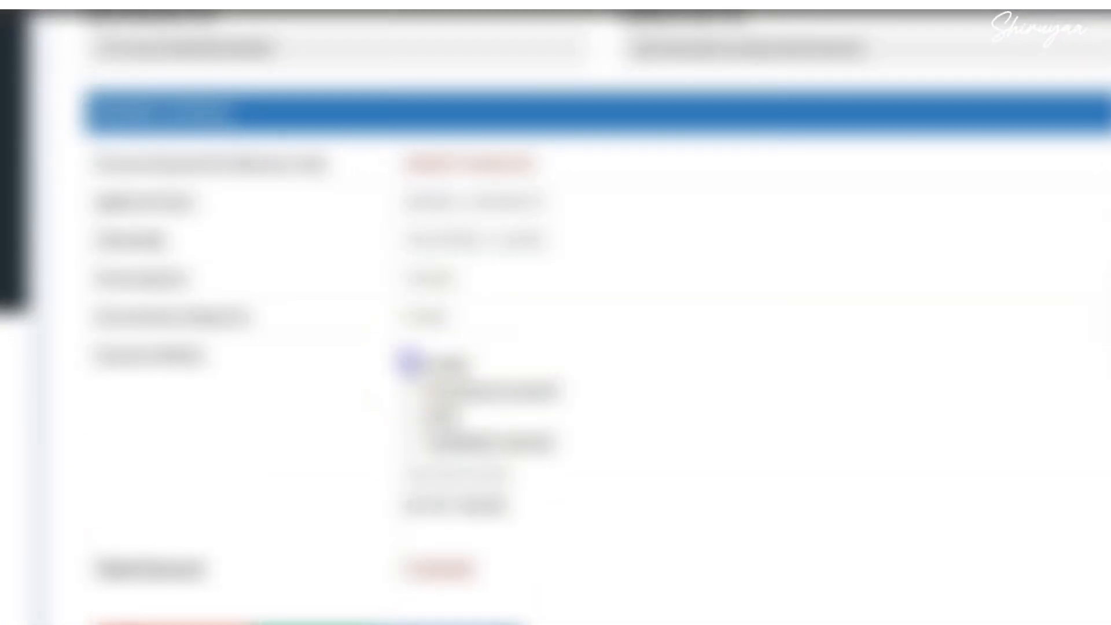
scroll(677, 372, down, 8)
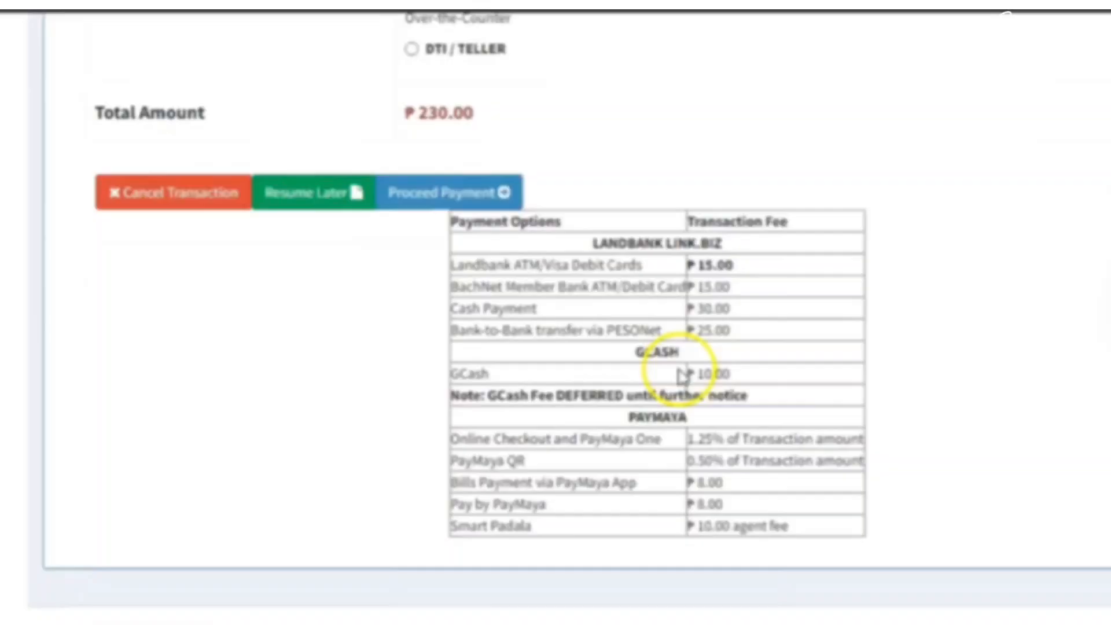
click(459, 200)
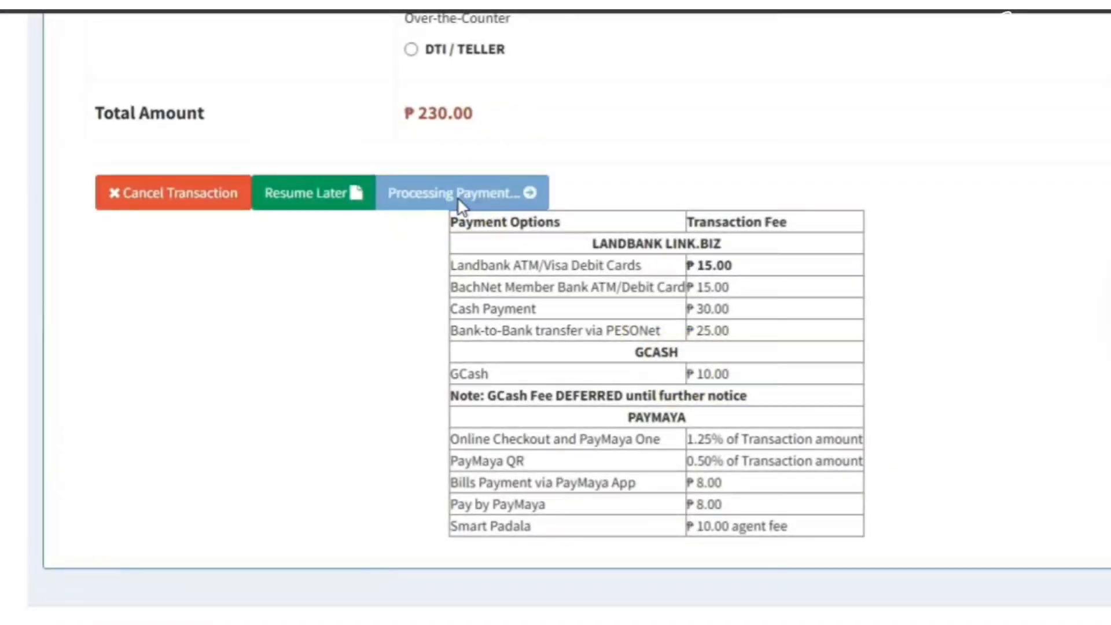